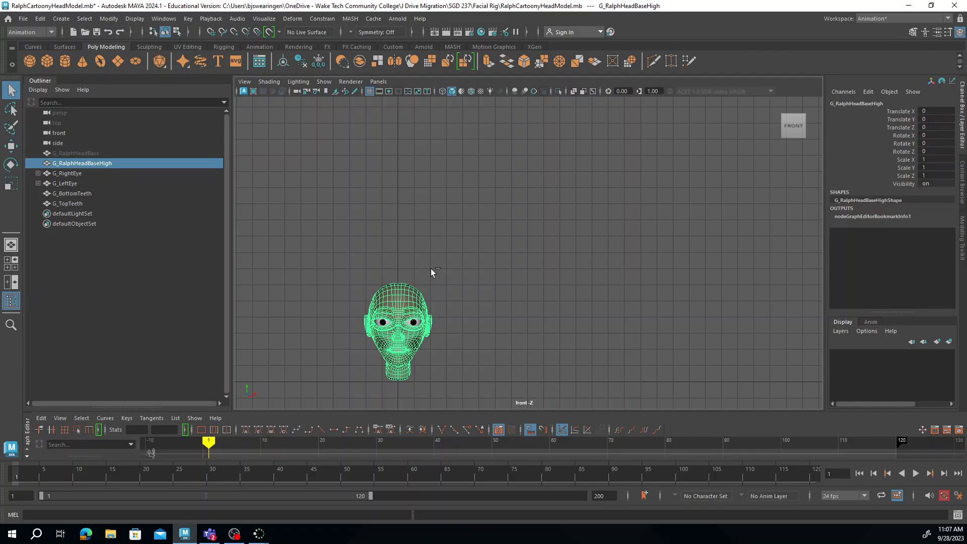
pyautogui.press('w')
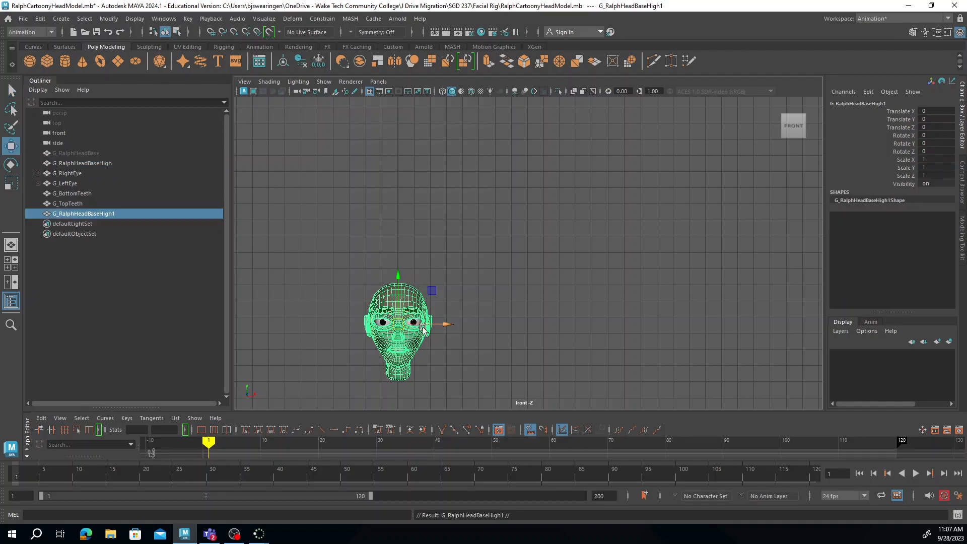
pyautogui.moveTo(398, 281); pyautogui.dragTo(402, 127)
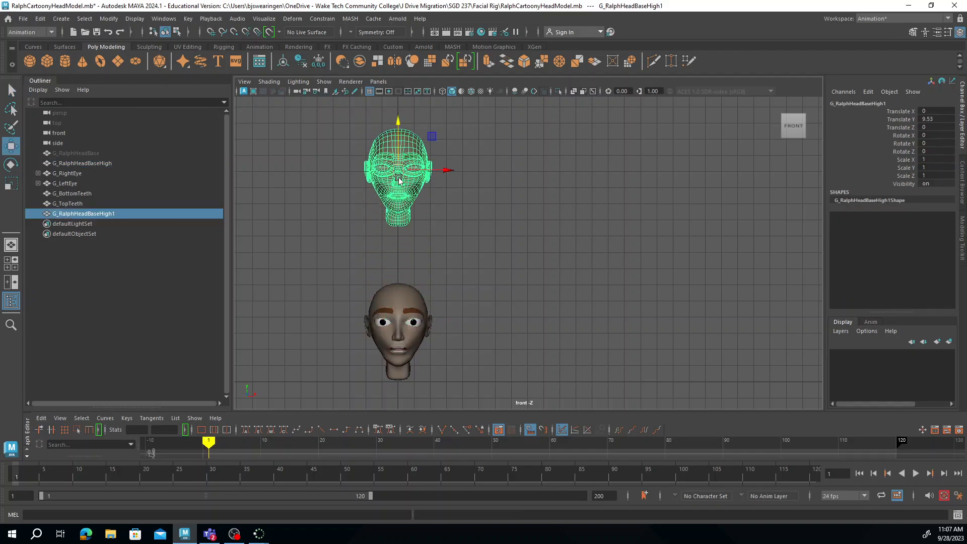
pyautogui.hotkey('ctrl', 'd')
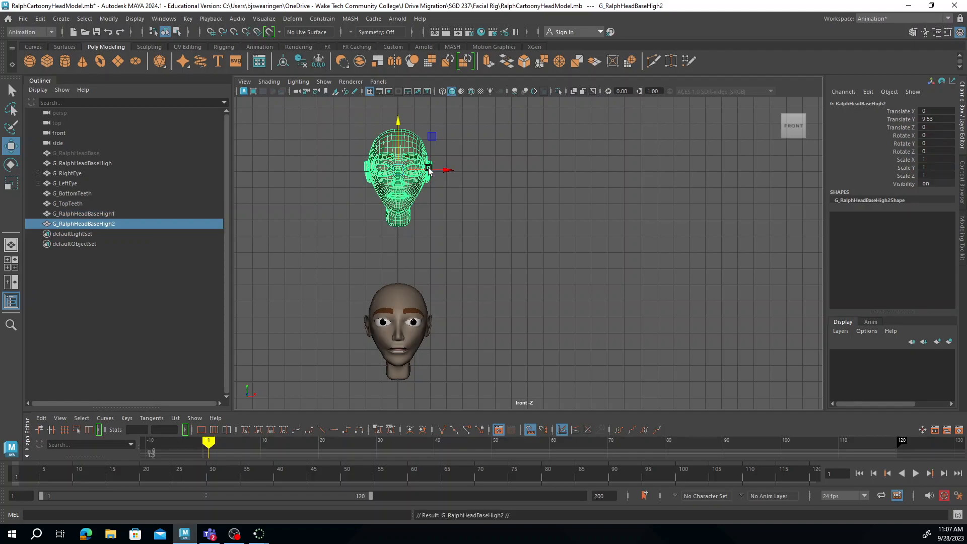
pyautogui.moveTo(430, 170); pyautogui.dragTo(575, 182)
pyautogui.hotkey('ctrl', 'd')
pyautogui.moveTo(620, 152); pyautogui.dragTo(258, 195)
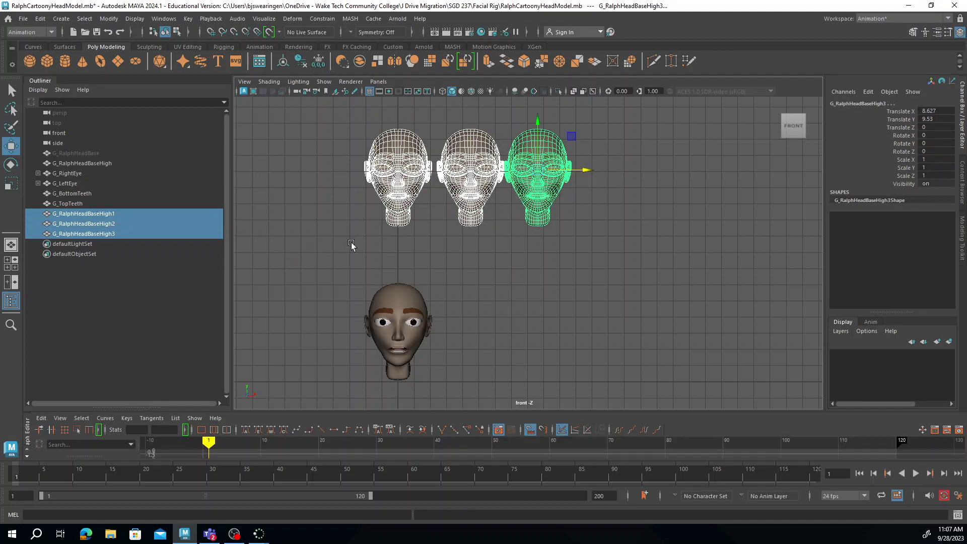
pyautogui.press('Delete')
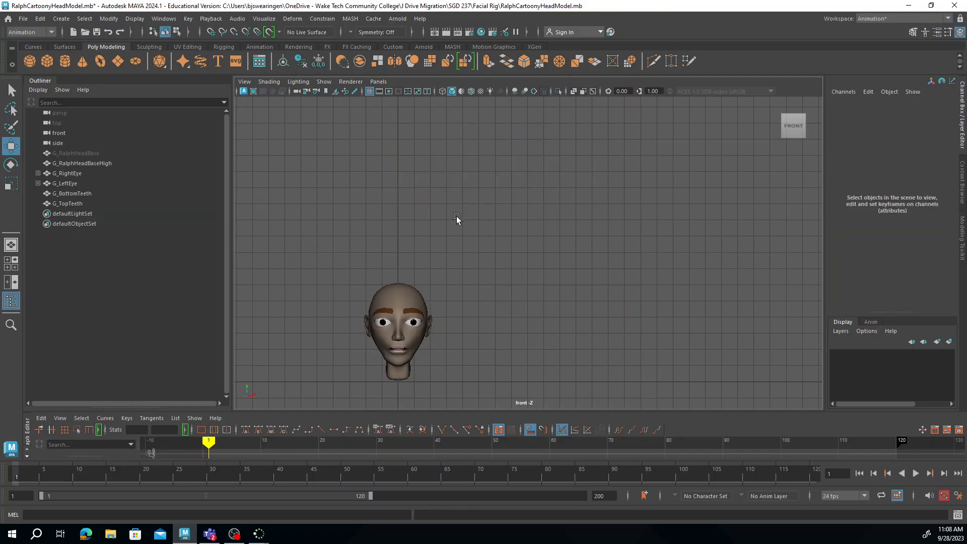
# Select the G_RalphHeadBaseHigh mesh, frame it in the front view, and open the Shape Editor beside it
pyautogui.click(399, 297)
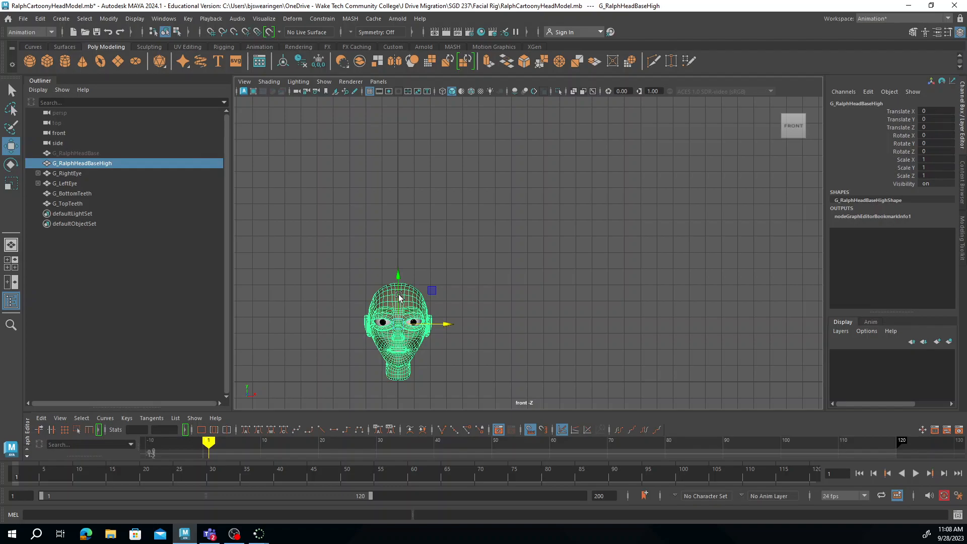
pyautogui.press('f')
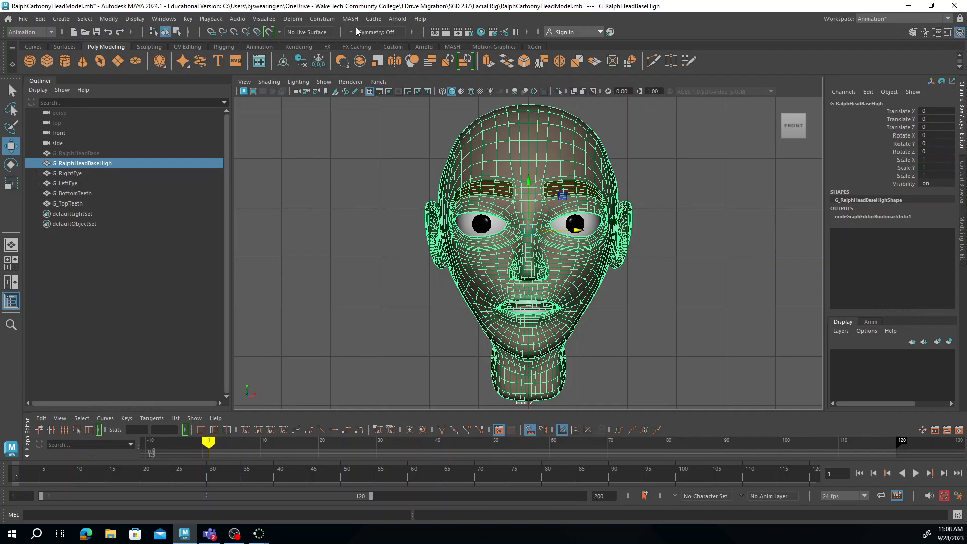
pyautogui.click(294, 20)
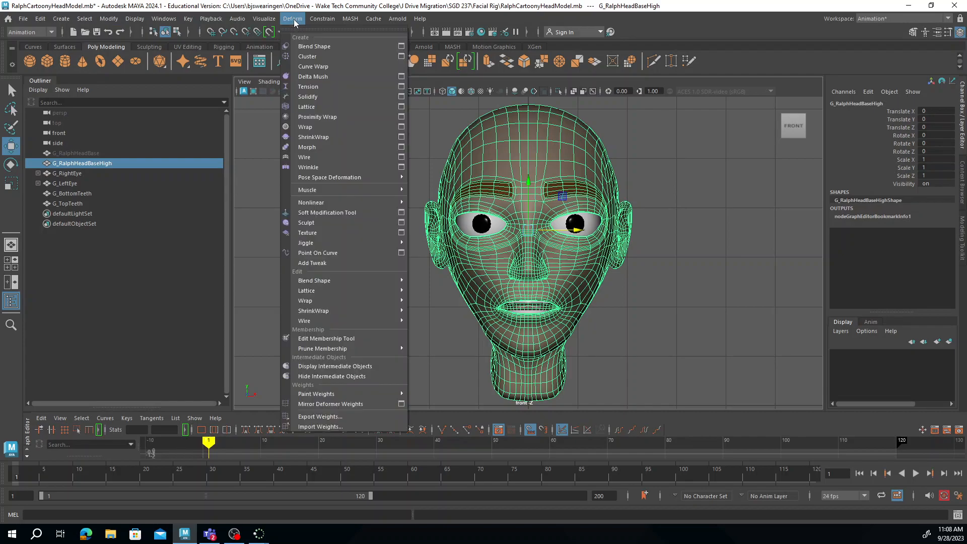
pyautogui.moveTo(335, 281)
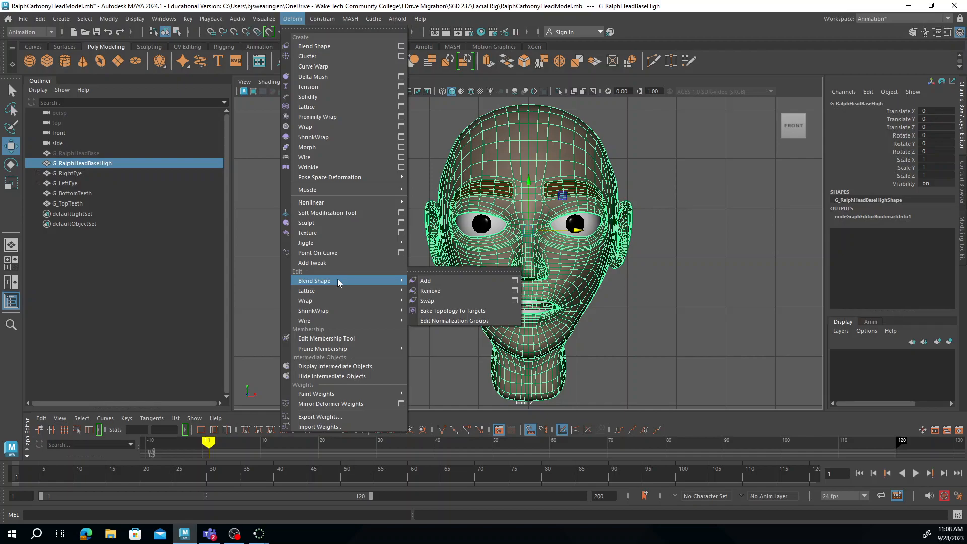
pyautogui.click(292, 19)
pyautogui.click(159, 19)
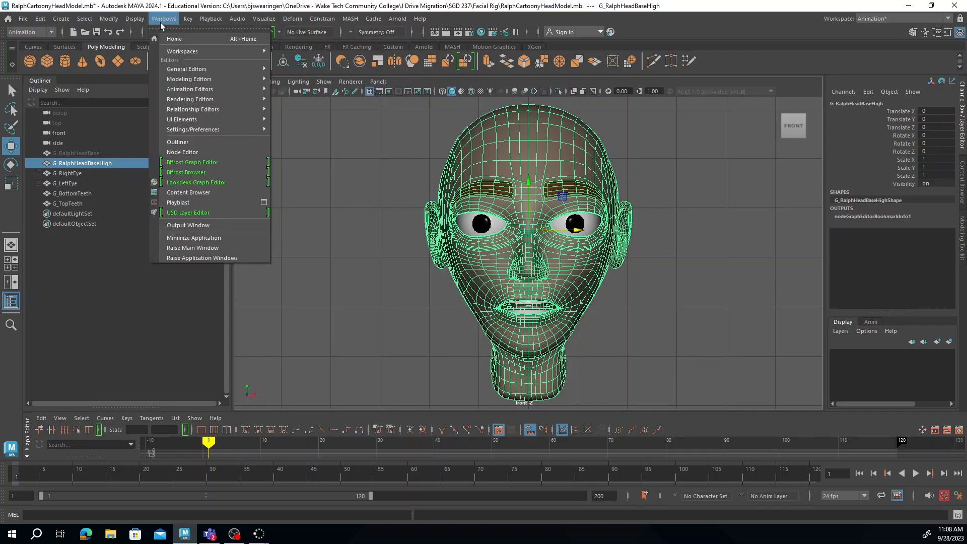
pyautogui.moveTo(198, 89)
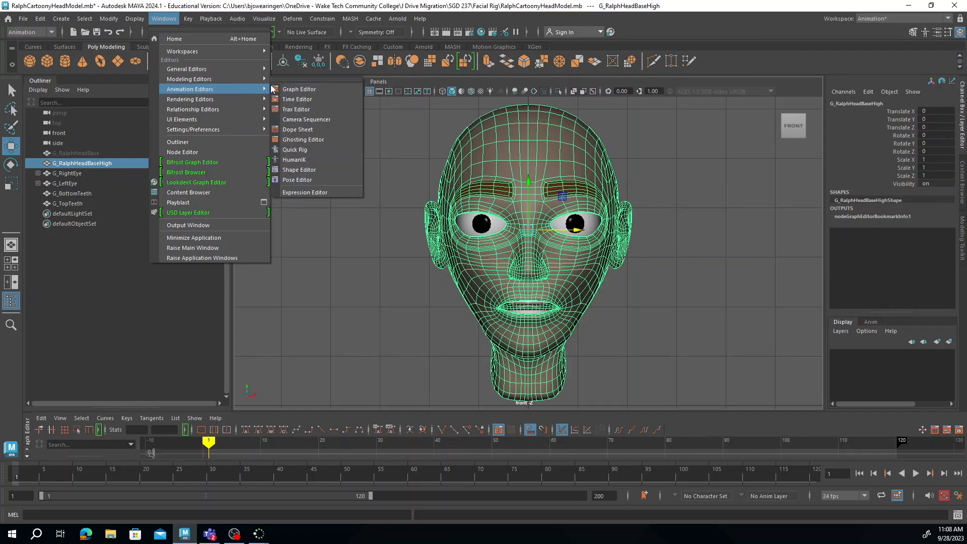
pyautogui.click(300, 170)
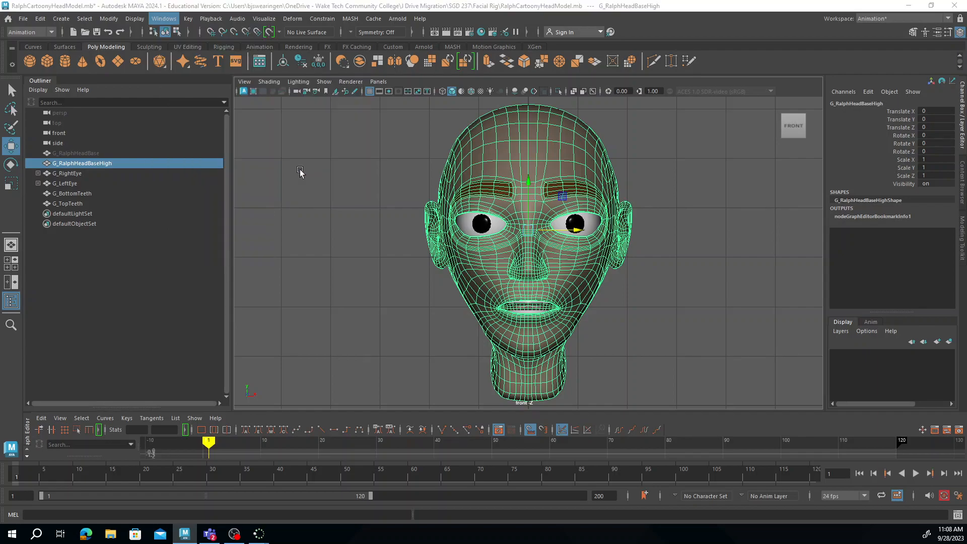
pyautogui.moveTo(966, 117); pyautogui.dragTo(265, 126)
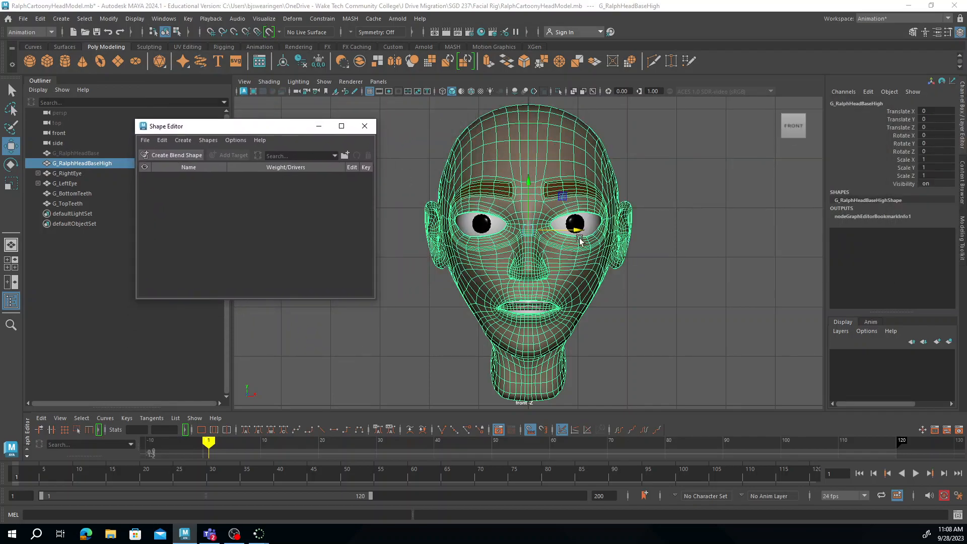
pyautogui.keyDown('alt'); pyautogui.moveTo(524, 231); pyautogui.dragTo(637, 230, button='middle'); pyautogui.keyUp('alt')
pyautogui.moveTo(282, 130); pyautogui.dragTo(389, 124)
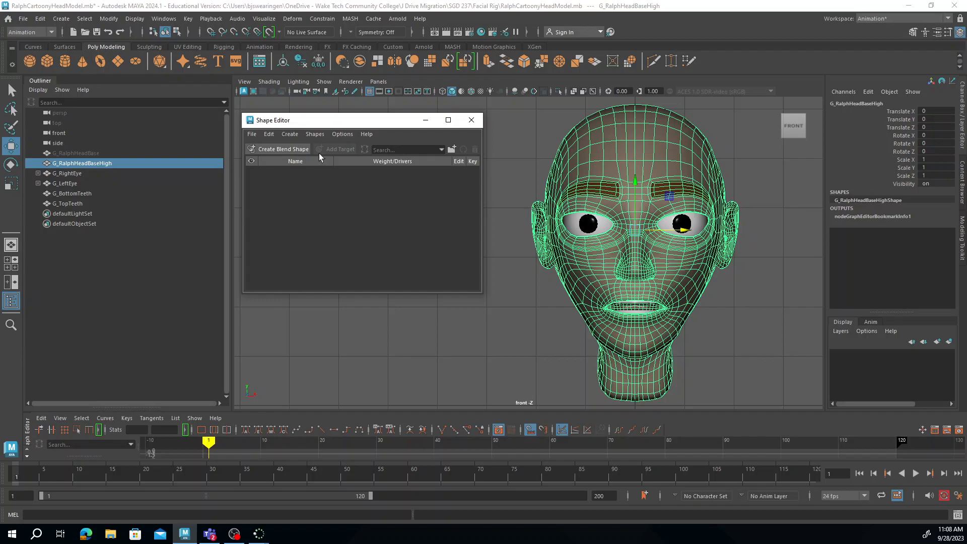
# Create a blend shape deformer on the selected head mesh and open its name for editing
pyautogui.click(282, 150)
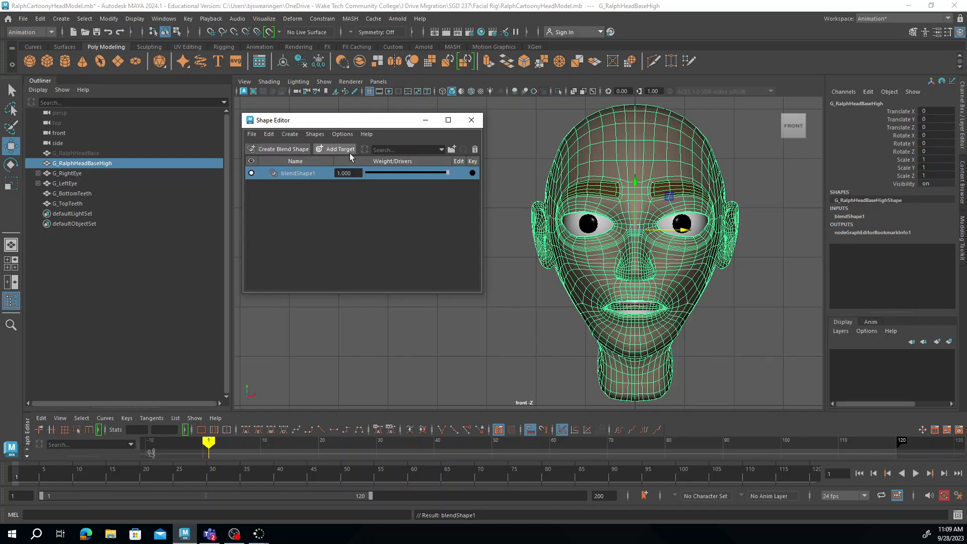
pyautogui.rightClick(297, 173)
pyautogui.doubleClick(304, 172)
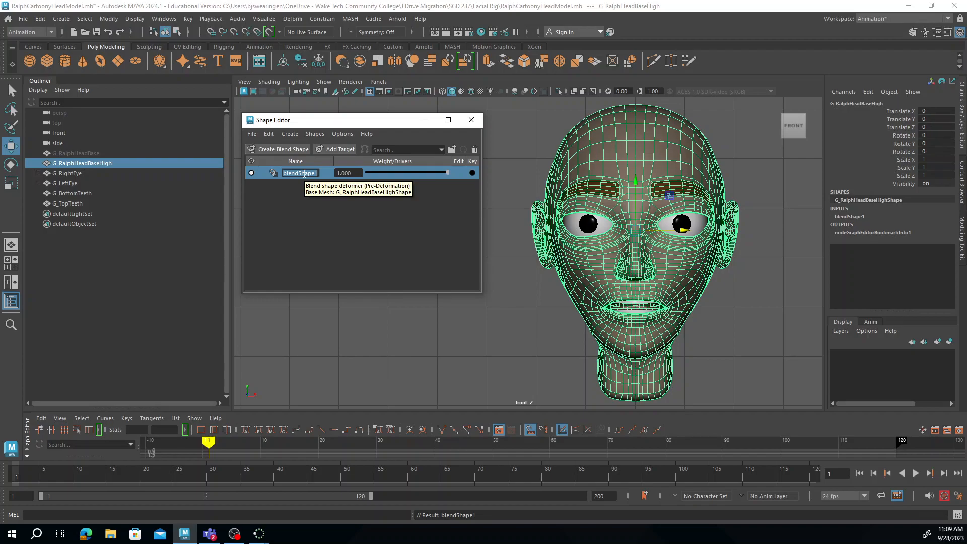
pyautogui.write('L')
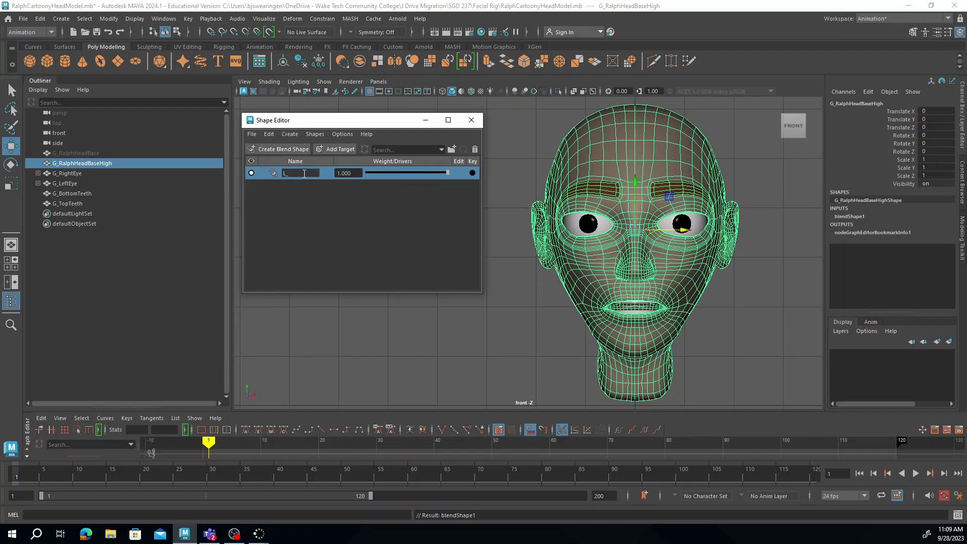
pyautogui.write('_Mout')
pyautogui.write('h_Cor')
pyautogui.write('Up')
pyautogui.moveTo(484, 176); pyautogui.dragTo(515, 177)
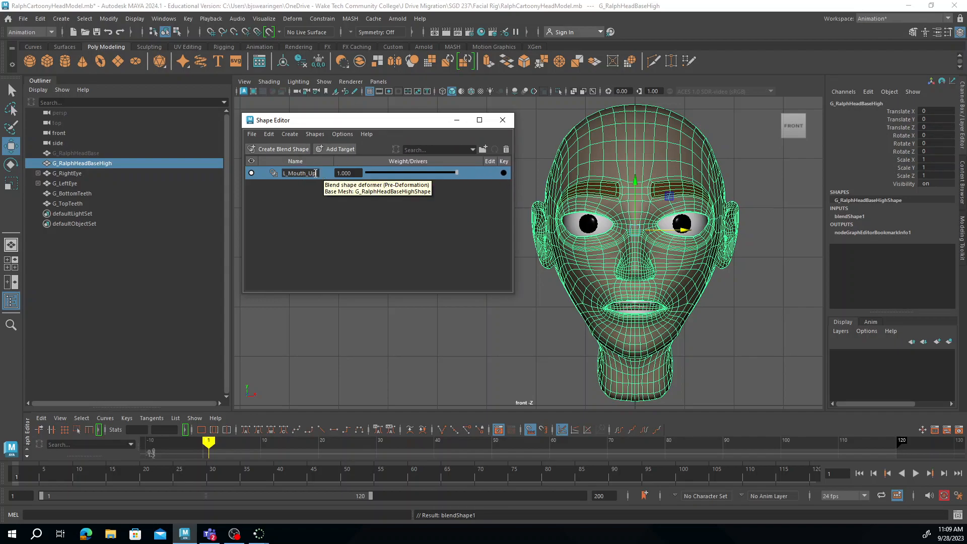
pyautogui.press('BackSpace')
pyautogui.press('BackSpace')
pyautogui.press('BackSpace')
pyautogui.press('BackSpace')
pyautogui.press('BackSpace')
pyautogui.press('BackSpace')
pyautogui.press('BackSpace')
pyautogui.press('BackSpace')
pyautogui.press('BackSpace')
# Name the blend shape deformer Expressions and add a first target to it
pyautogui.write('Expressions')
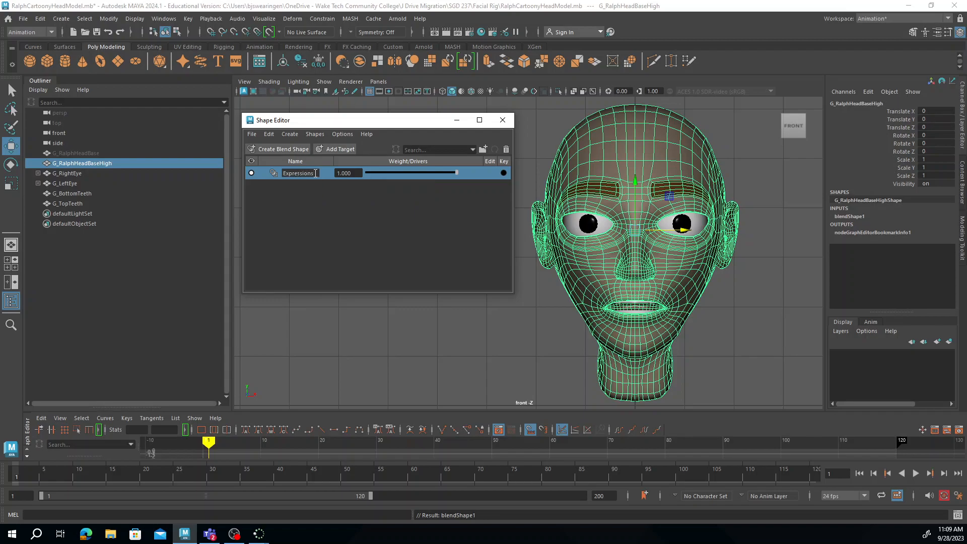
pyautogui.press('Return')
pyautogui.click(334, 149)
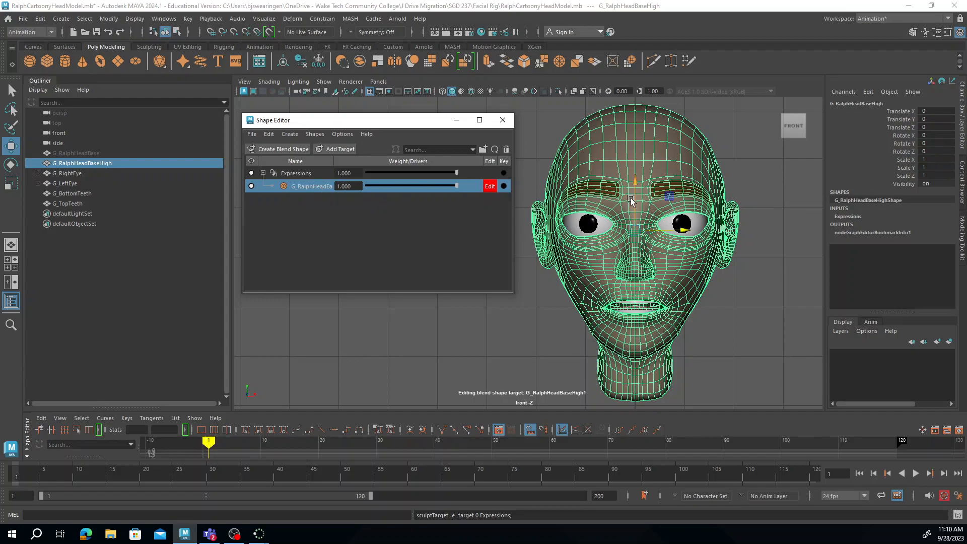
# Switch the head to vertex selection and raise the corner of the mouth on the character's left side slightly
pyautogui.moveTo(634, 140); pyautogui.dragTo(597, 143, button='right')
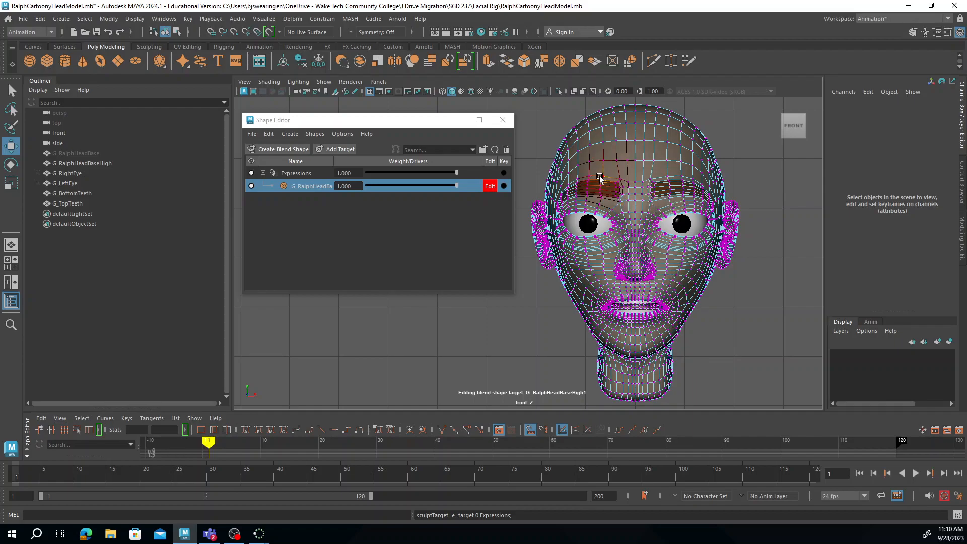
pyautogui.click(664, 307)
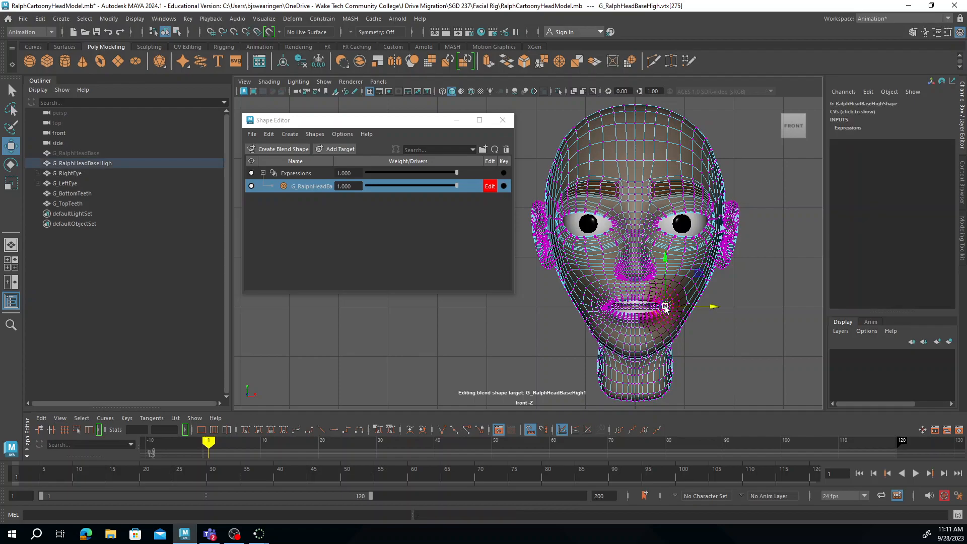
pyautogui.moveTo(667, 293); pyautogui.dragTo(664, 290)
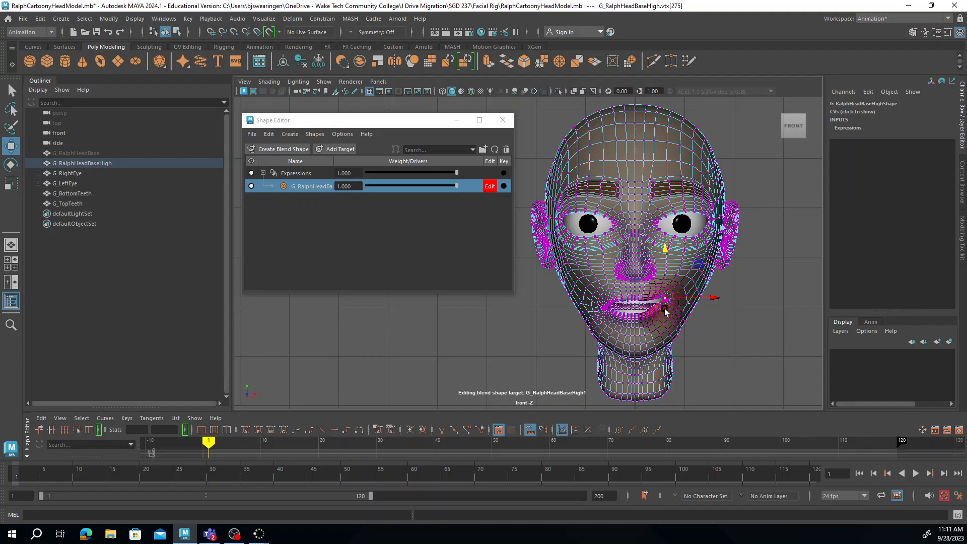
pyautogui.click(664, 309)
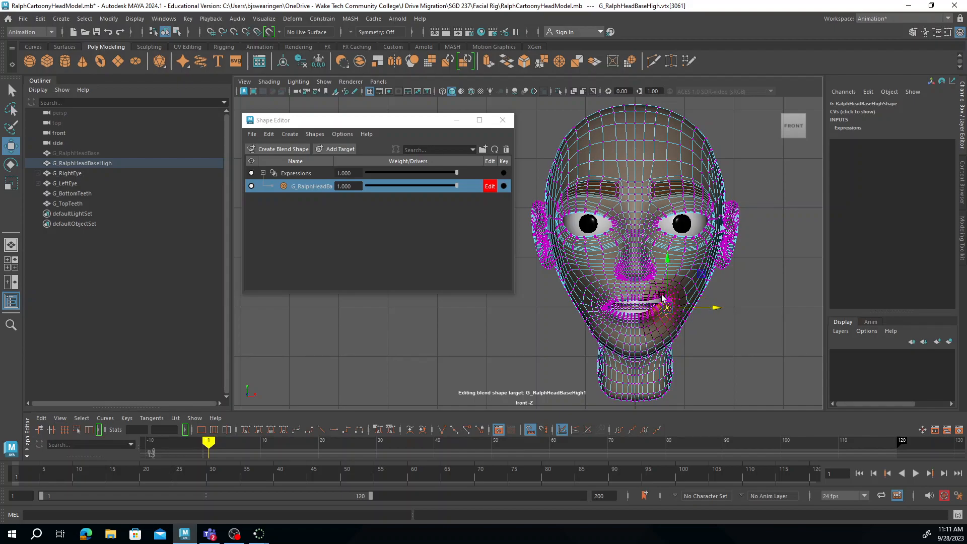
pyautogui.click(662, 295)
pyautogui.moveTo(661, 273); pyautogui.dragTo(661, 271)
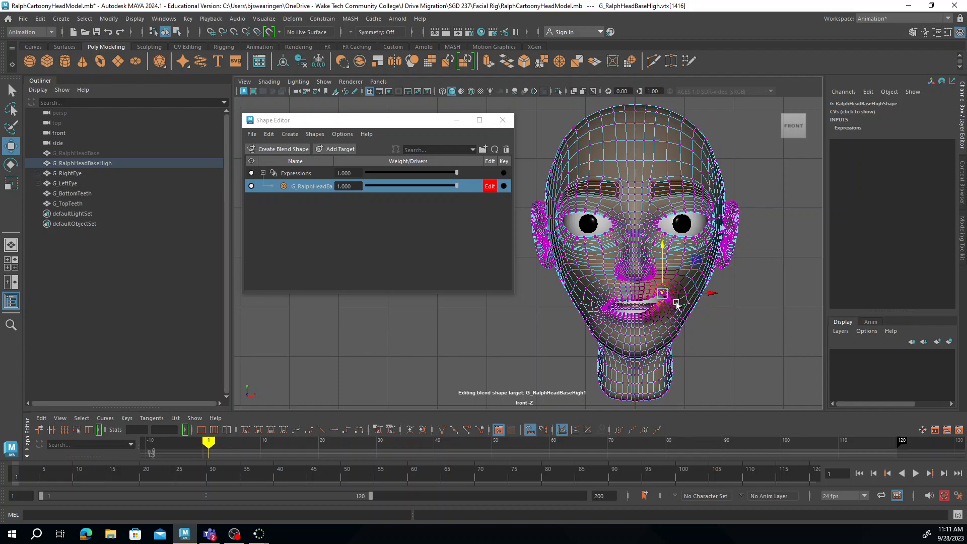
pyautogui.hotkey('ctrl', 'z')
pyautogui.hotkey('ctrl', 'z')
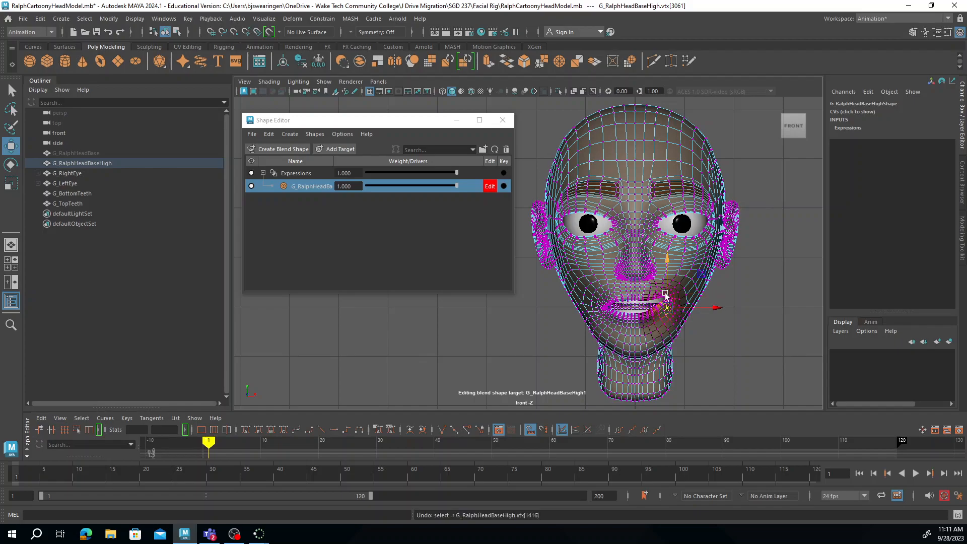
# Raise the upper-lip vertices near the character's left mouth corner, and lower the outer corner vertex slightly
pyautogui.click(658, 294)
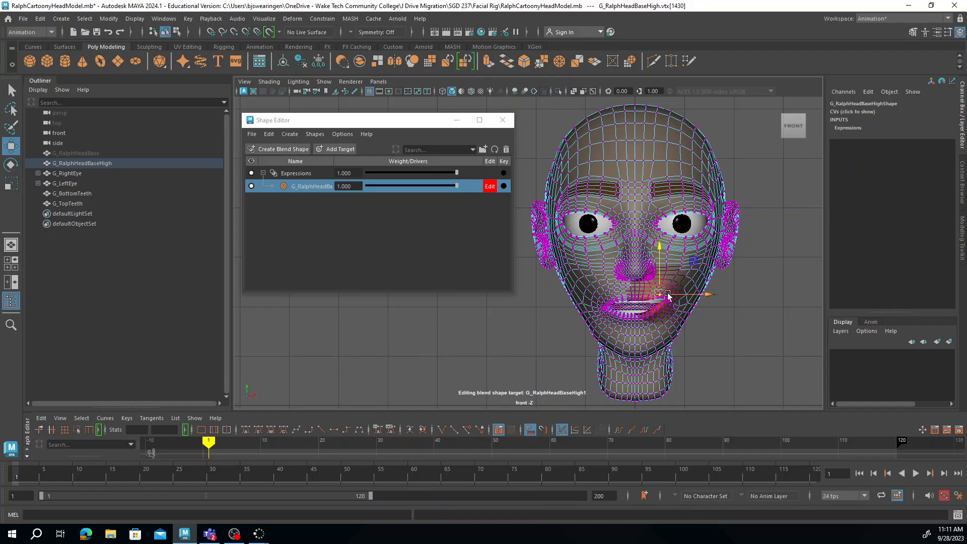
pyautogui.moveTo(660, 279); pyautogui.dragTo(660, 273)
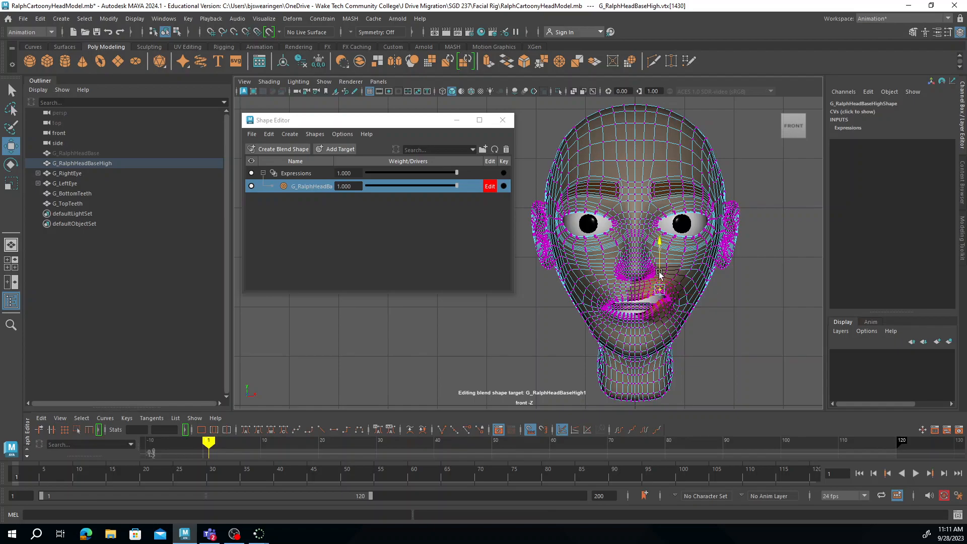
pyautogui.click(669, 298)
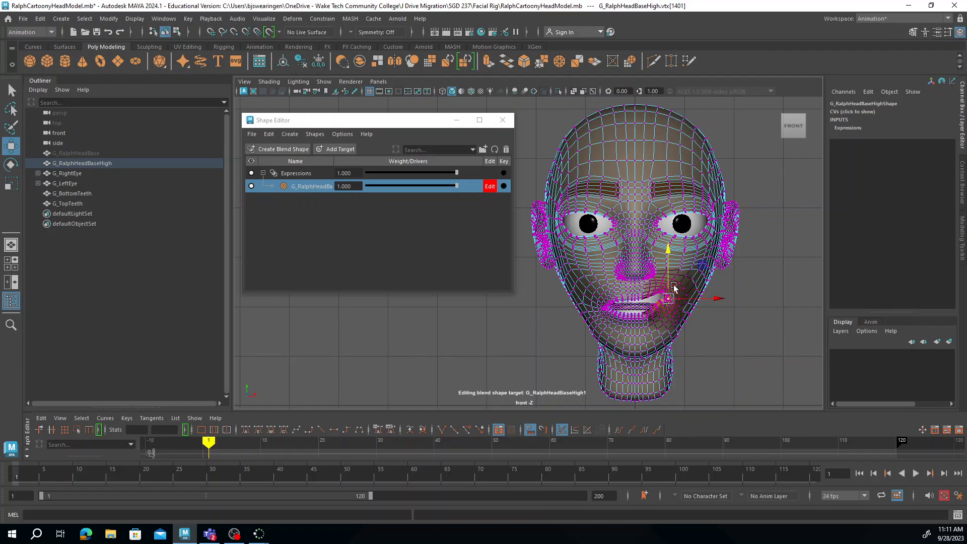
pyautogui.moveTo(669, 278); pyautogui.dragTo(668, 280)
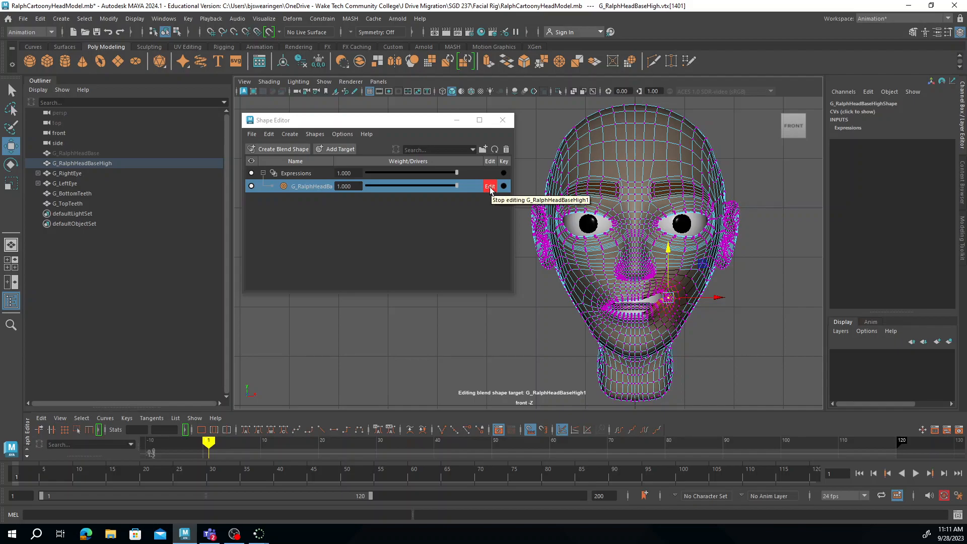
# Finish editing the target with its weight set to 0 and rename it L_mouth_Up
pyautogui.moveTo(439, 186); pyautogui.dragTo(357, 188)
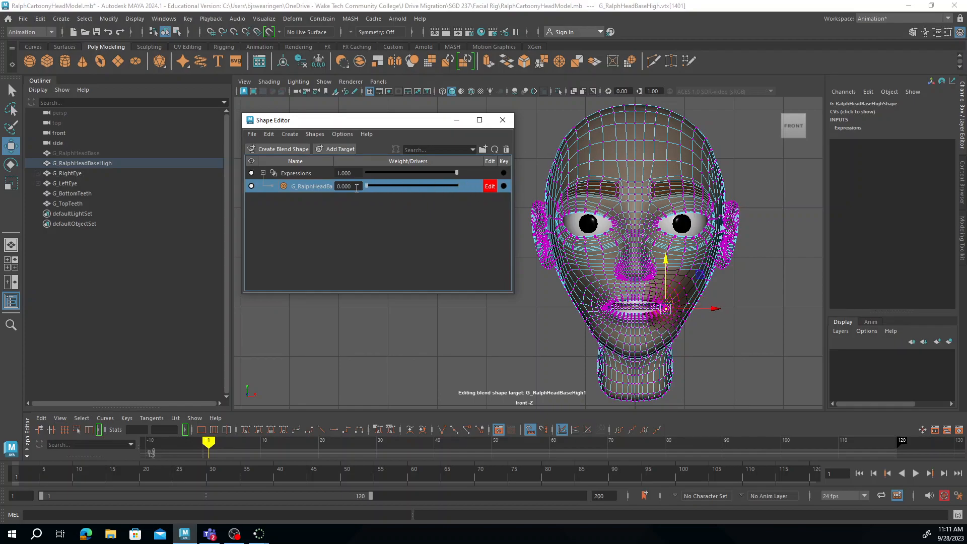
pyautogui.click(490, 187)
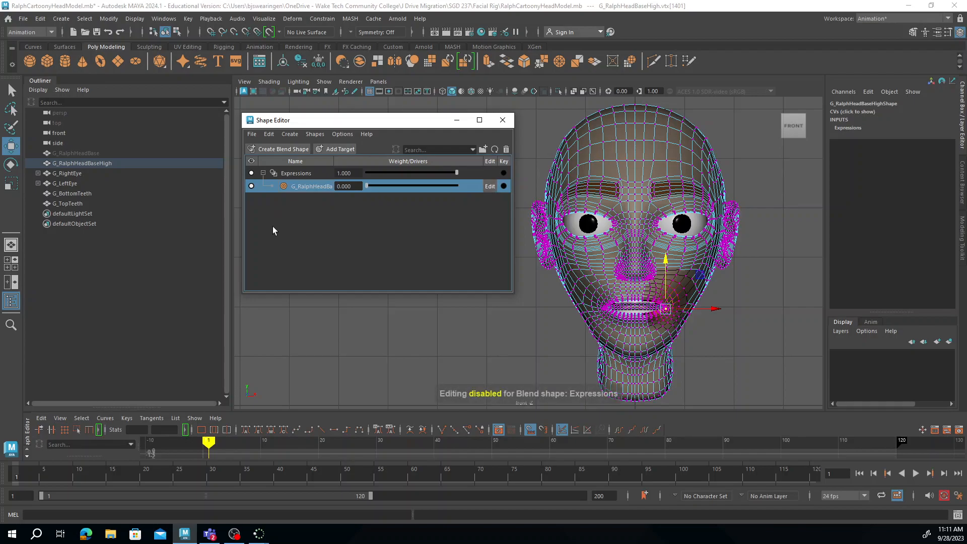
pyautogui.doubleClick(315, 185)
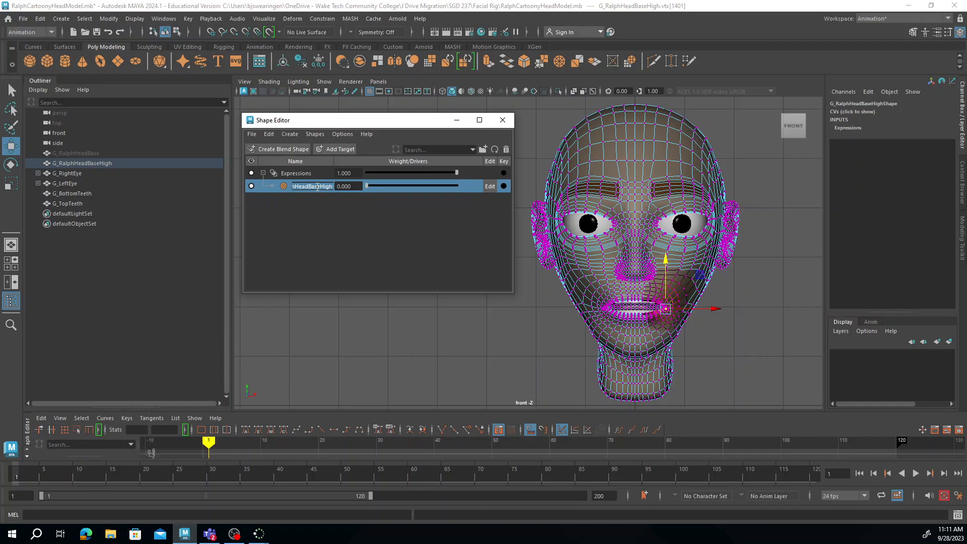
pyautogui.write('L_mouth_Up')
pyautogui.press('Return')
# Add a second target to Expressions and raise the mouth corner on the character's right side
pyautogui.click(340, 149)
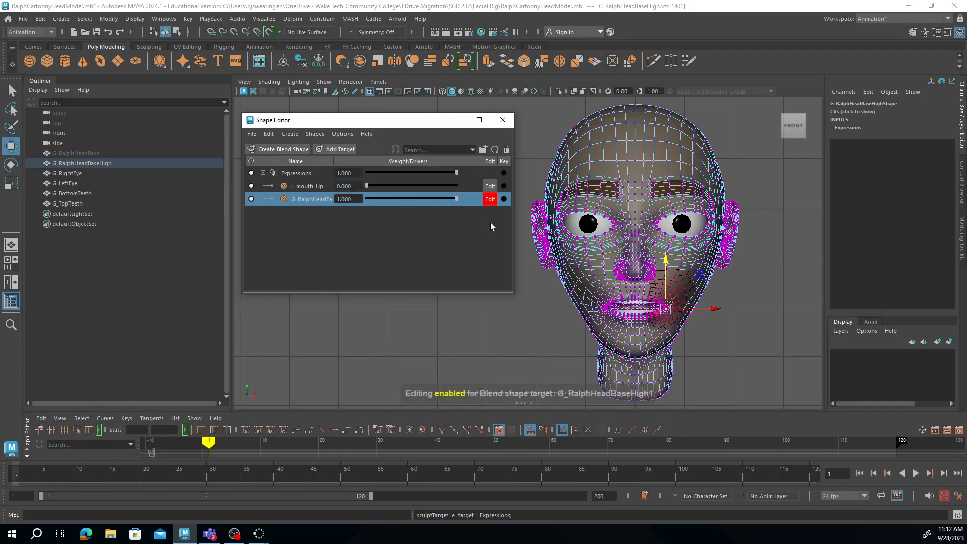
pyautogui.click(604, 307)
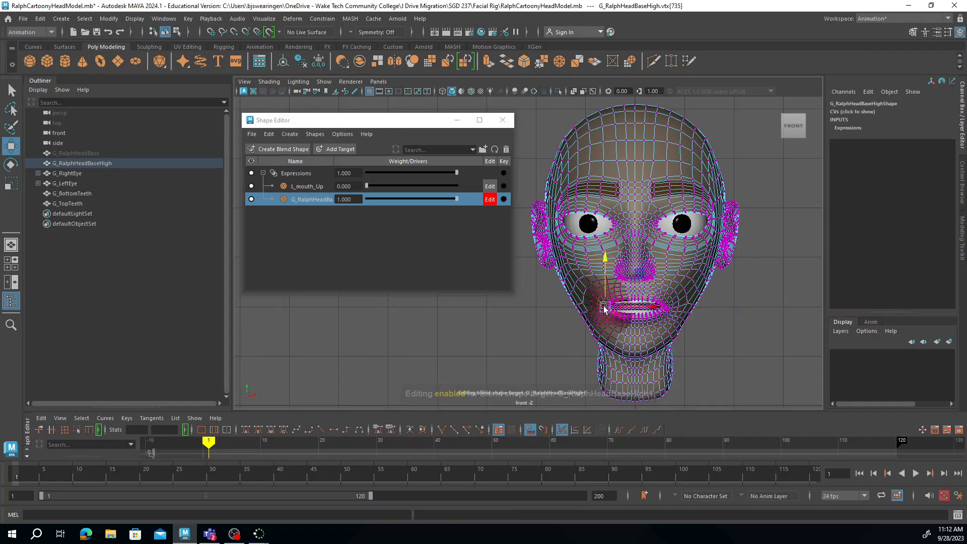
pyautogui.moveTo(604, 287); pyautogui.dragTo(605, 274)
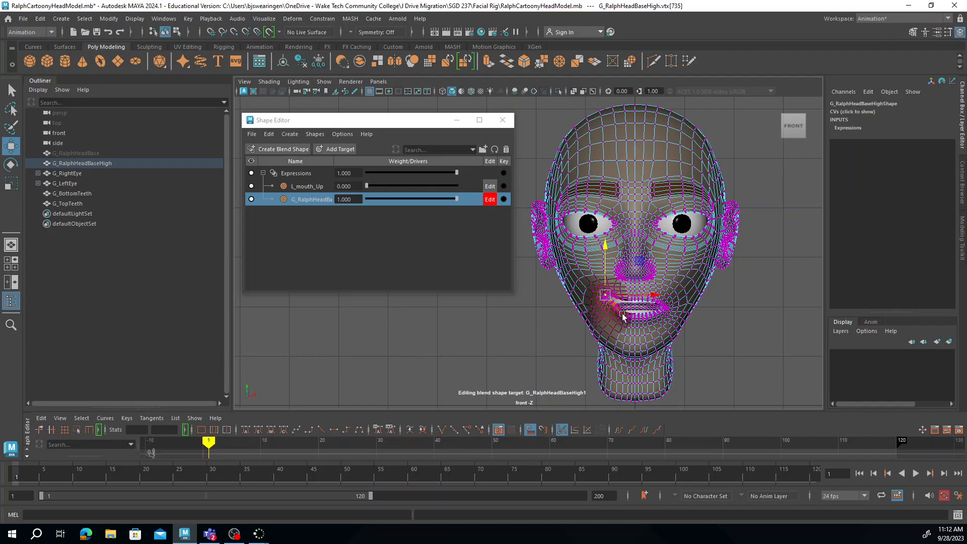
# Examine the raised right mouth corner up close and in relation to the whole face
pyautogui.scroll(5, 675, 320)
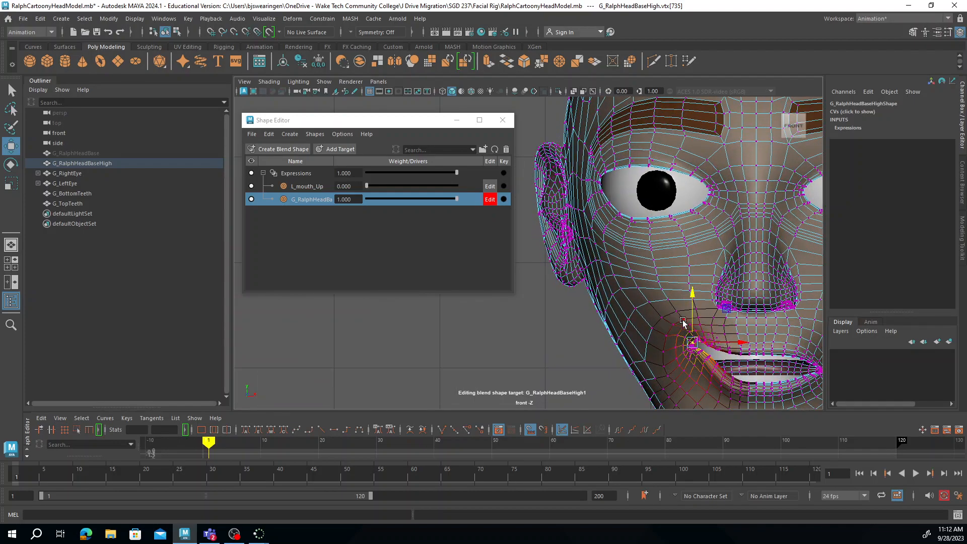
pyautogui.keyDown('alt'); pyautogui.moveTo(675, 321); pyautogui.dragTo(622, 204, button='middle'); pyautogui.keyUp('alt')
pyautogui.scroll(3, 654, 227)
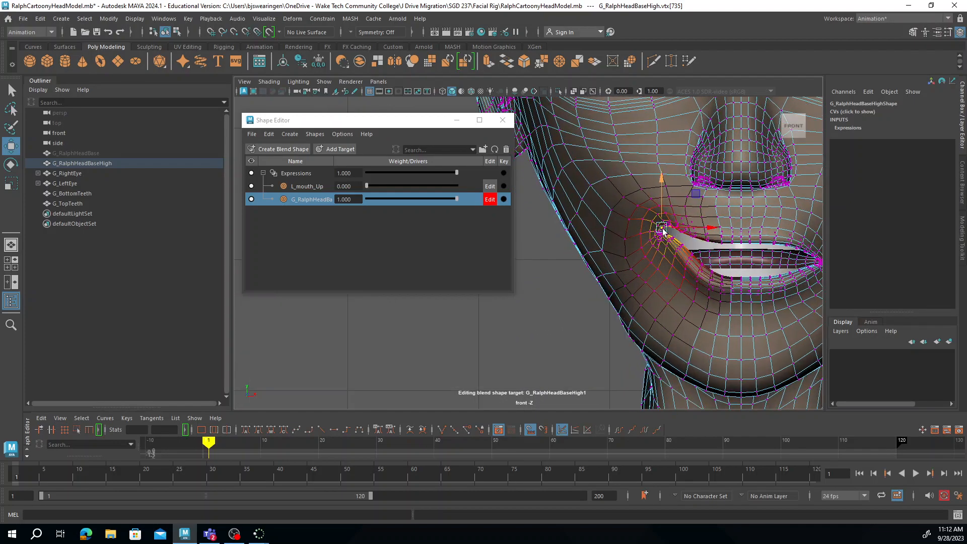
pyautogui.keyDown('alt'); pyautogui.moveTo(726, 239); pyautogui.dragTo(622, 254, button='middle'); pyautogui.keyUp('alt')
pyautogui.scroll(1, 654, 254)
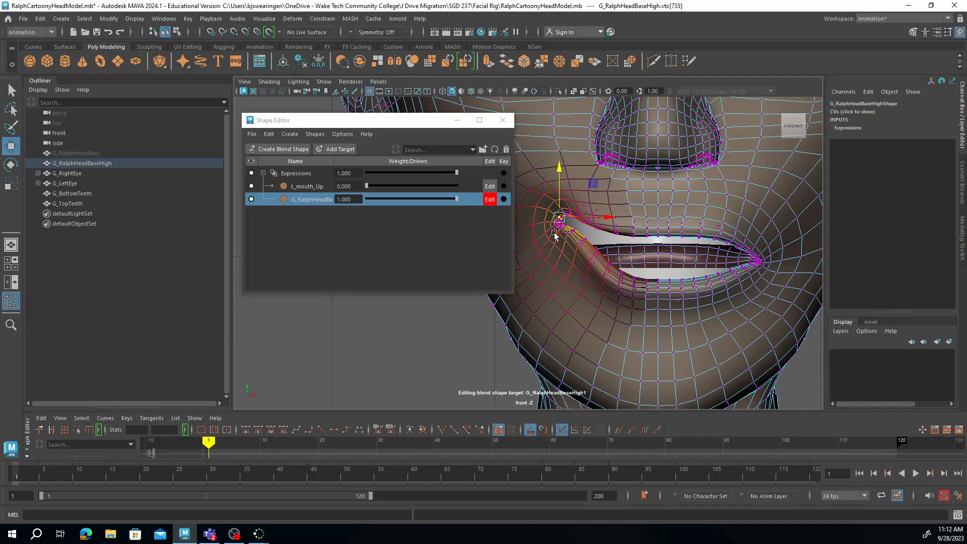
pyautogui.scroll(-6, 576, 272)
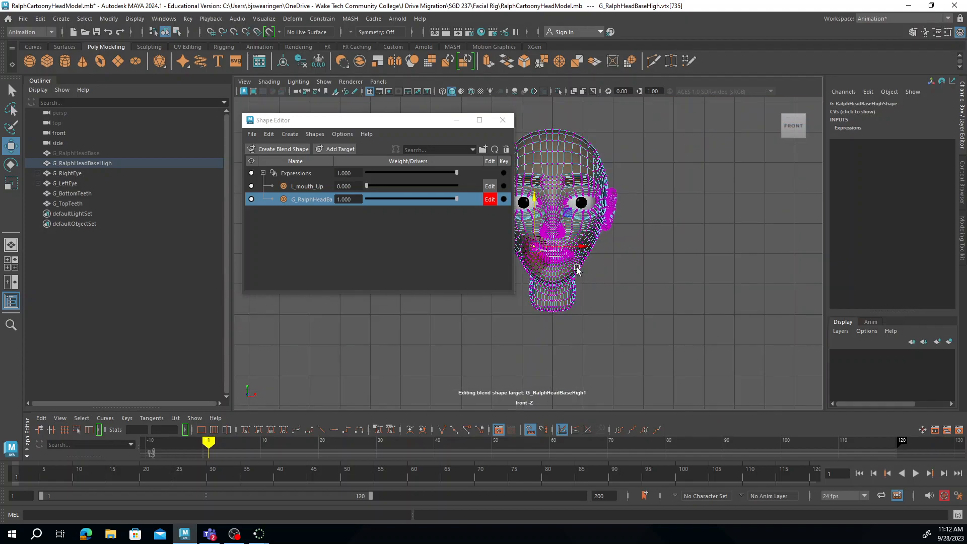
pyautogui.scroll(2, 577, 270)
pyautogui.keyDown('alt'); pyautogui.moveTo(577, 271); pyautogui.dragTo(641, 273, button='middle'); pyautogui.keyUp('alt')
pyautogui.scroll(1, 660, 291)
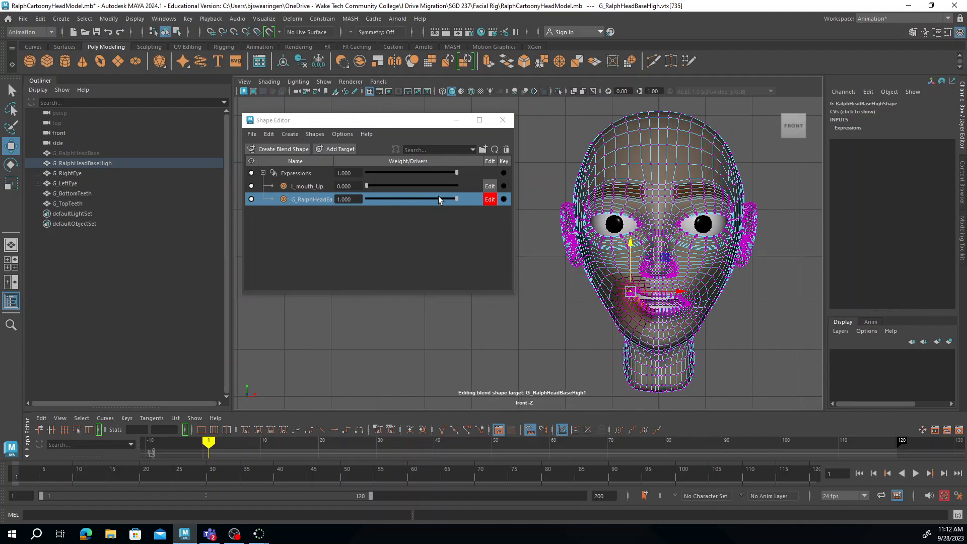
# Finish editing the second target with its weight set to 0 and rename it R_Mouth_Up
pyautogui.moveTo(442, 198); pyautogui.dragTo(361, 213)
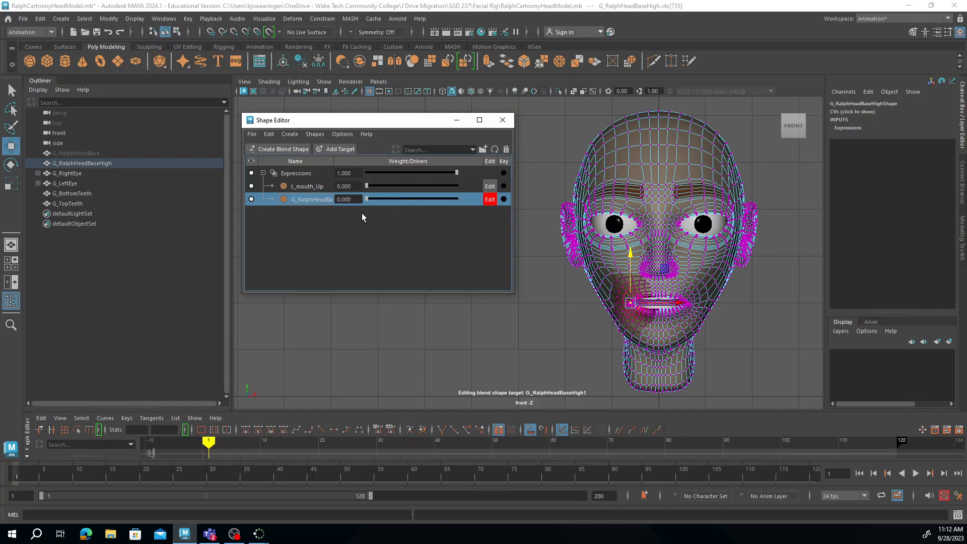
pyautogui.click(489, 201)
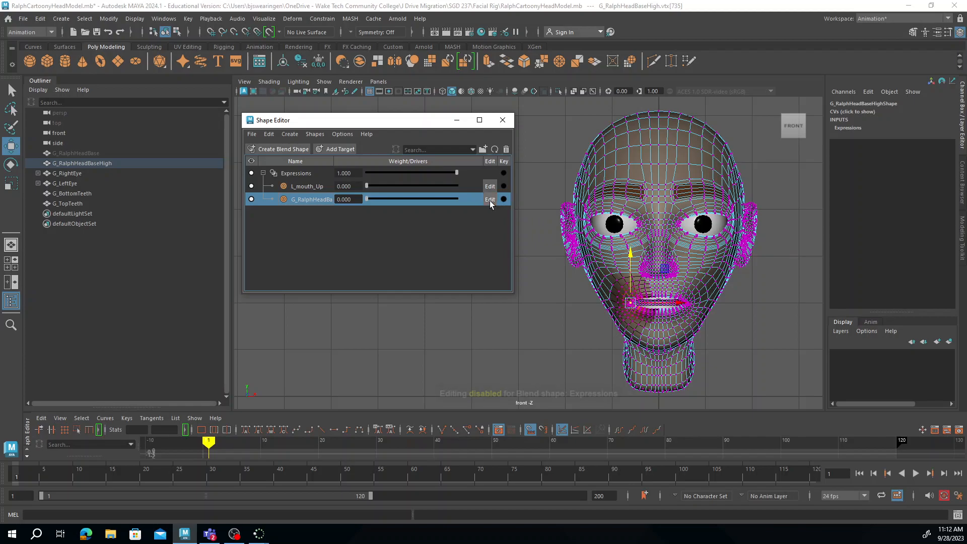
pyautogui.doubleClick(306, 200)
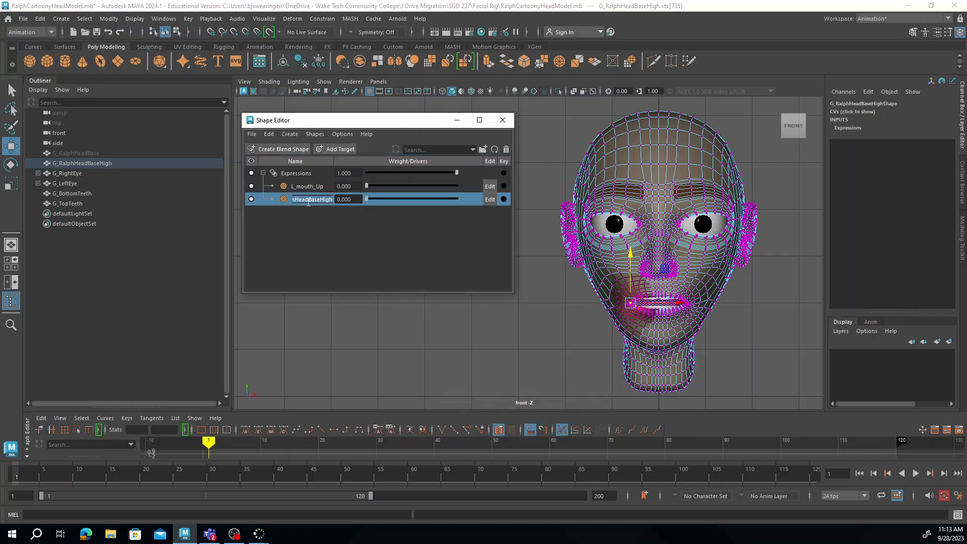
pyautogui.write('R_Mouth_Up')
pyautogui.press('Return')
# Test L_mouth_Up and R_Mouth_Up together at weight 1, and return both weights to 0
pyautogui.moveTo(400, 198); pyautogui.dragTo(509, 184)
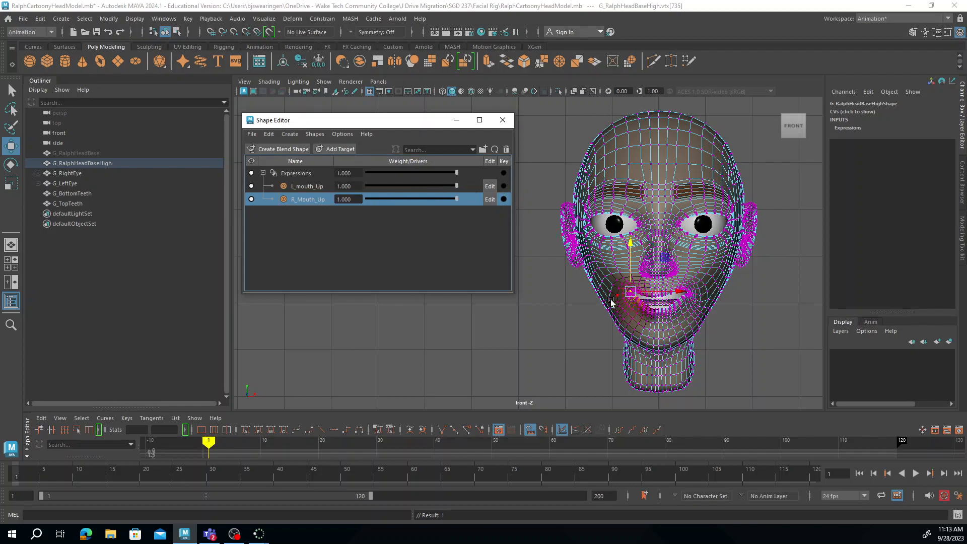
pyautogui.moveTo(430, 199); pyautogui.dragTo(359, 182)
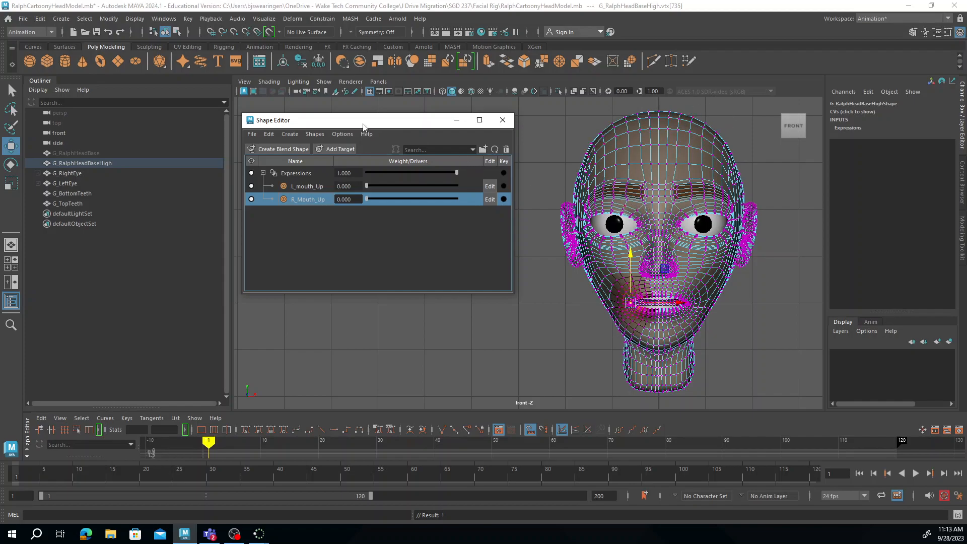
pyautogui.moveTo(362, 125); pyautogui.dragTo(364, 117)
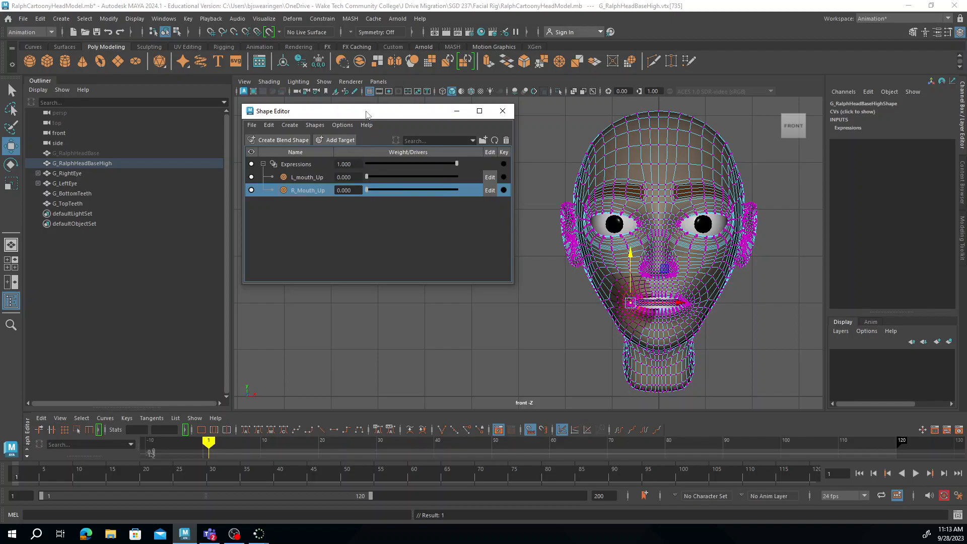
pyautogui.moveTo(377, 111); pyautogui.dragTo(372, 107)
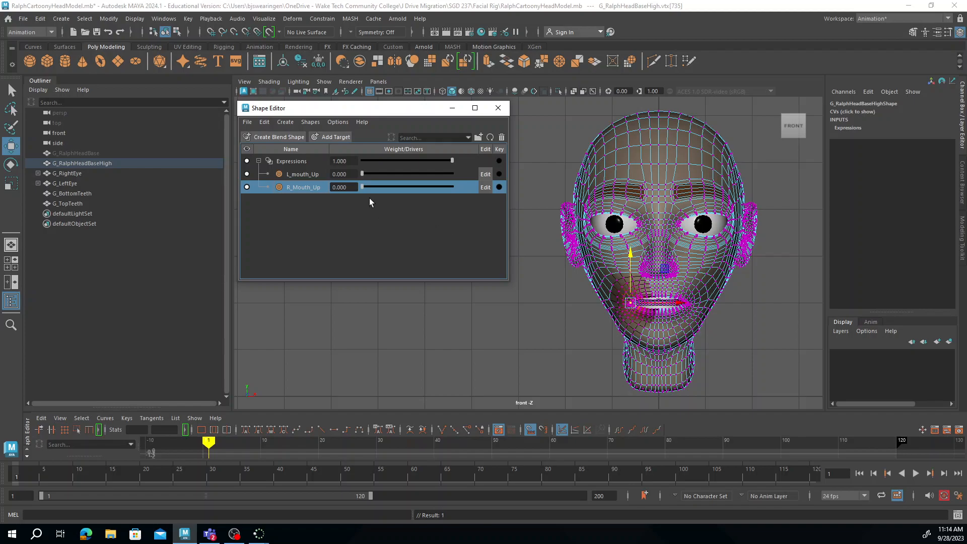
# Add a third target with the character's right mouth corner lowered, and finish editing it with its weight at 0
pyautogui.click(331, 137)
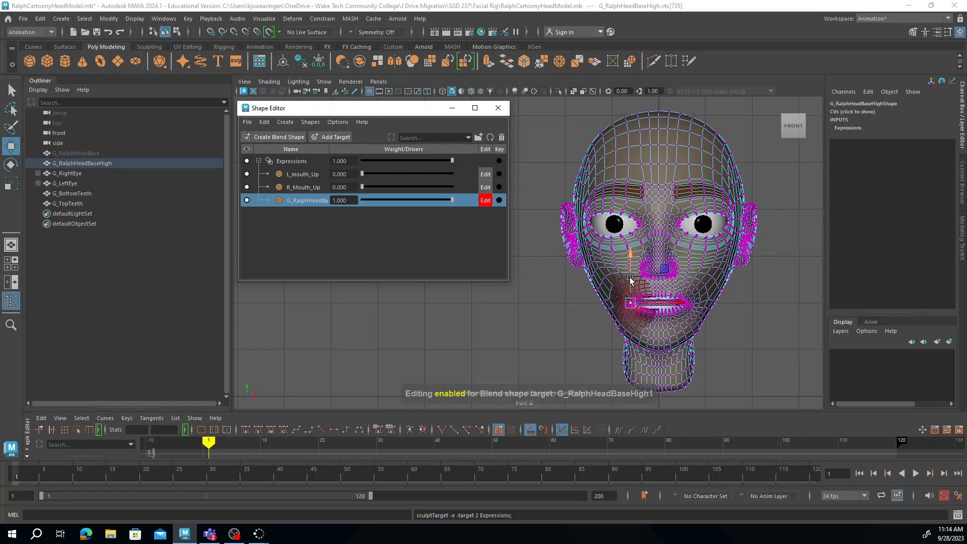
pyautogui.moveTo(630, 278); pyautogui.dragTo(628, 292)
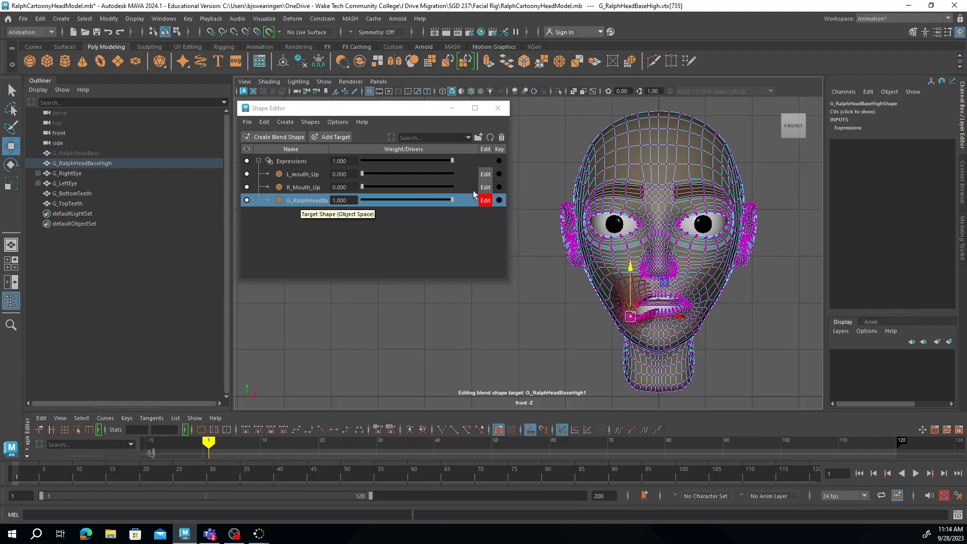
pyautogui.moveTo(453, 200); pyautogui.dragTo(365, 201)
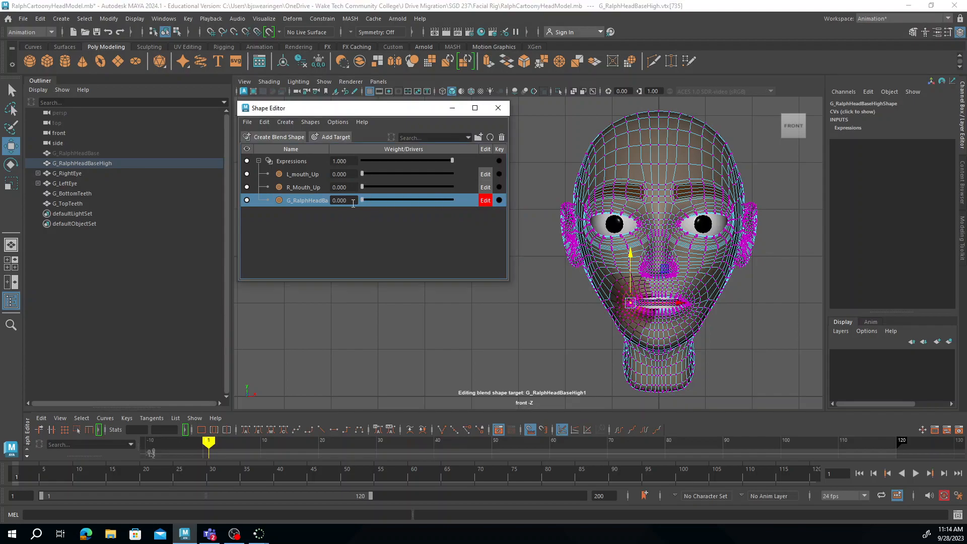
pyautogui.click(481, 201)
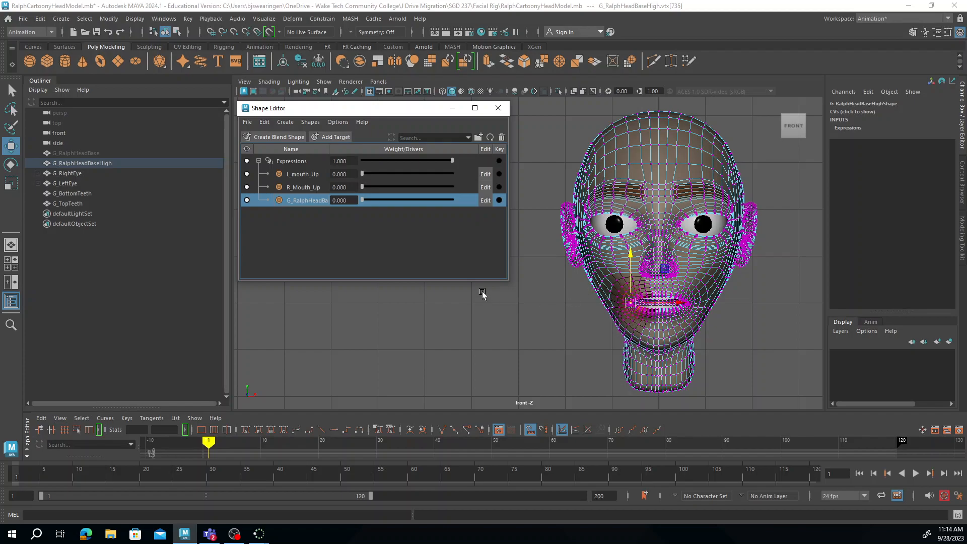
# Deselect the mouth vertex and reduce the soft selection radius to 0.47
pyautogui.click(556, 332)
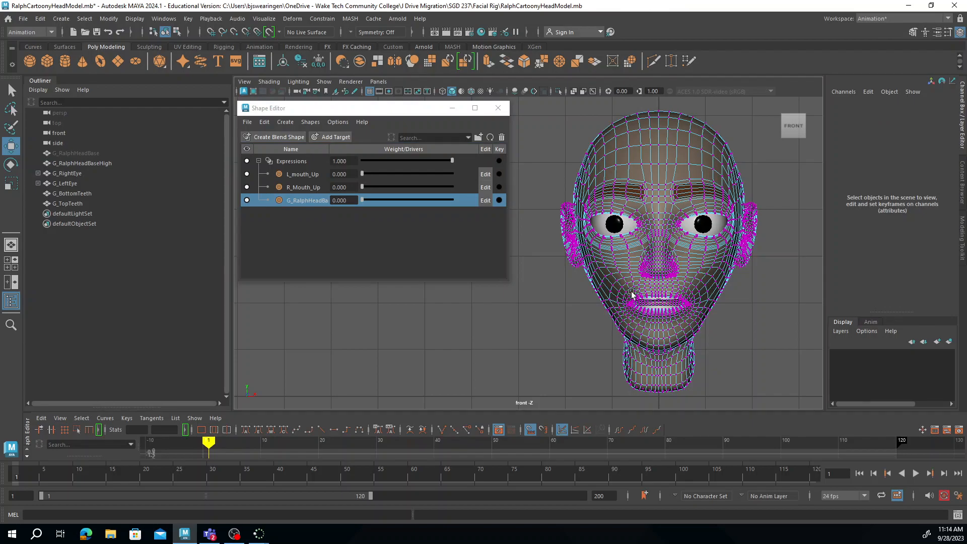
pyautogui.press('b')
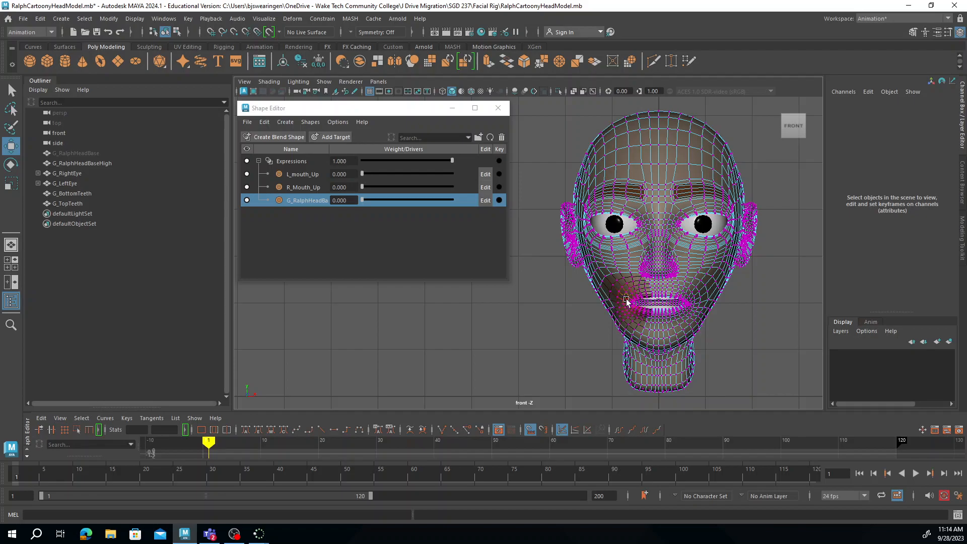
pyautogui.press('b')
pyautogui.moveTo(625, 301)
pyautogui.mouseDown()
pyautogui.moveTo(639, 300)
pyautogui.moveTo(622, 306)
pyautogui.mouseUp()
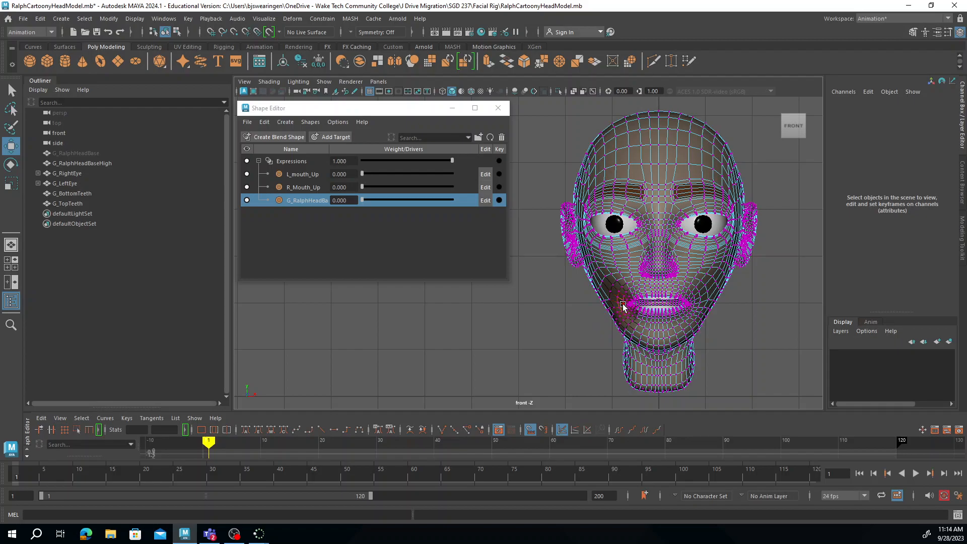
# Open the soft selection settings in the Modeling Toolkit and review the available falloff modes
pyautogui.click(961, 232)
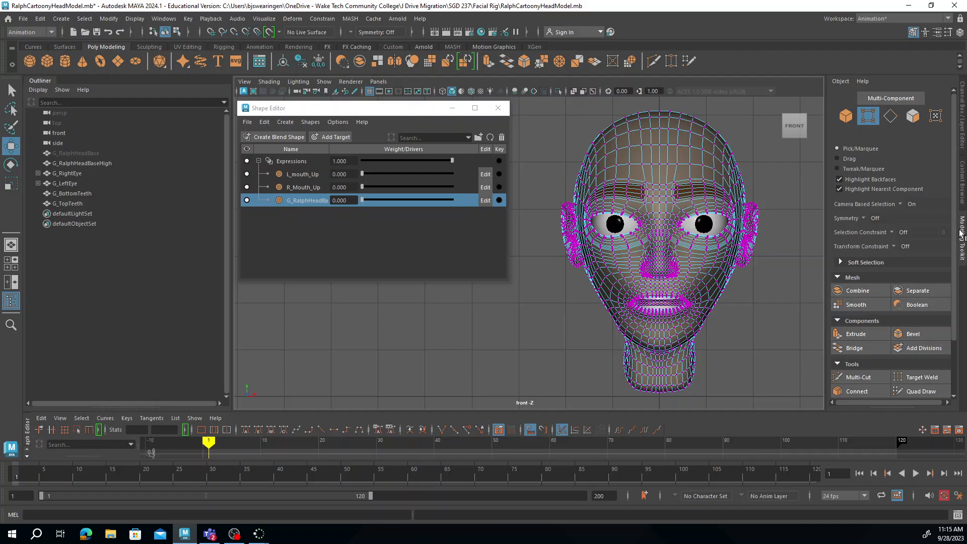
pyautogui.scroll(-3, 867, 244)
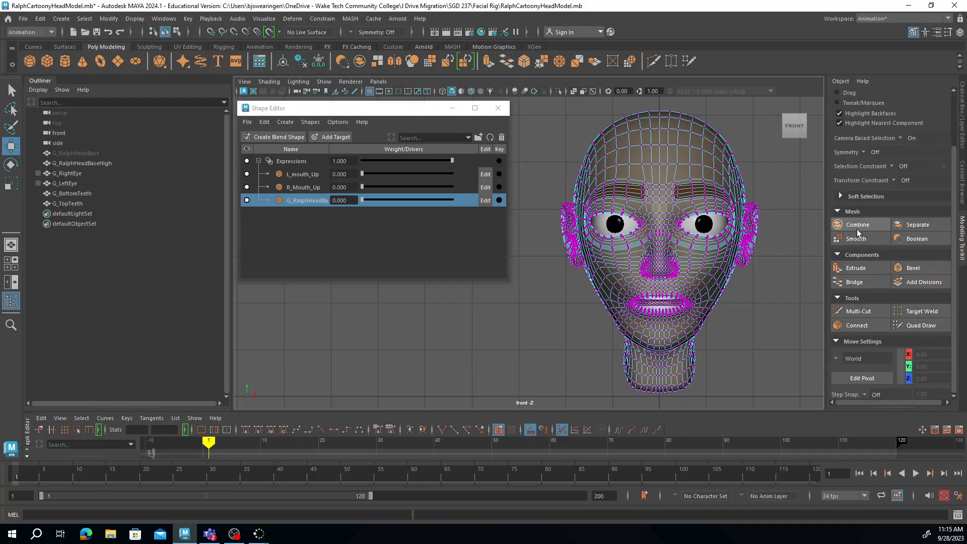
pyautogui.click(839, 196)
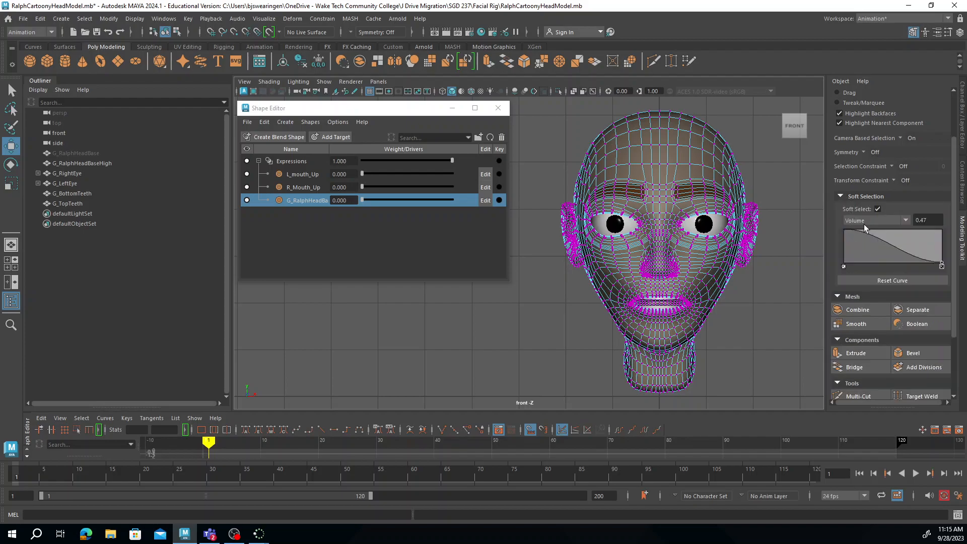
pyautogui.click(904, 221)
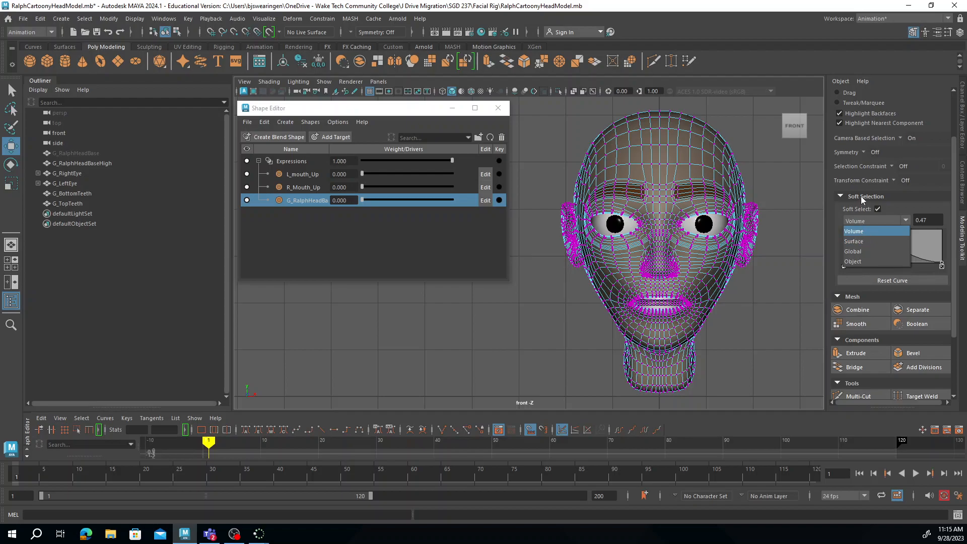
pyautogui.click(795, 244)
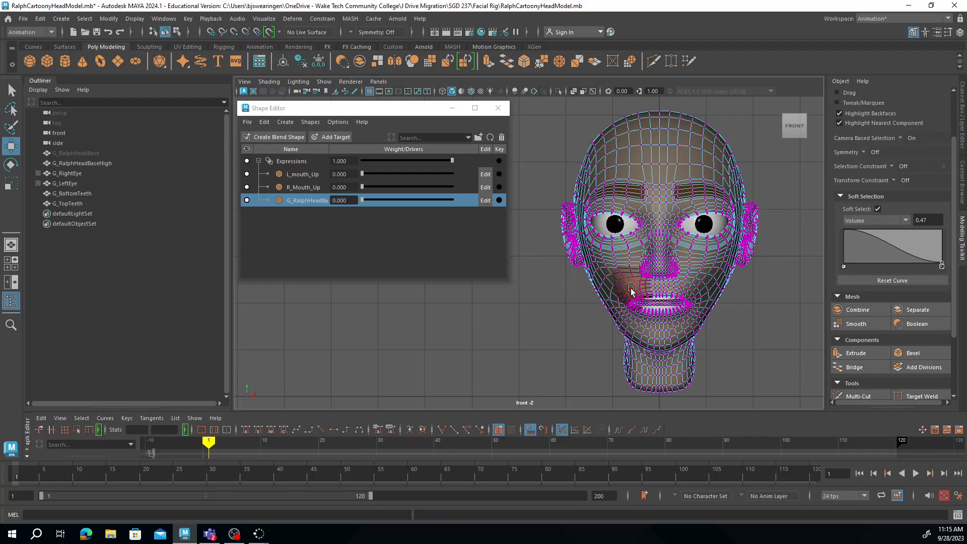
# Enlarge the soft selection radius to 0.71 over the forehead
pyautogui.press('b')
pyautogui.press('b')
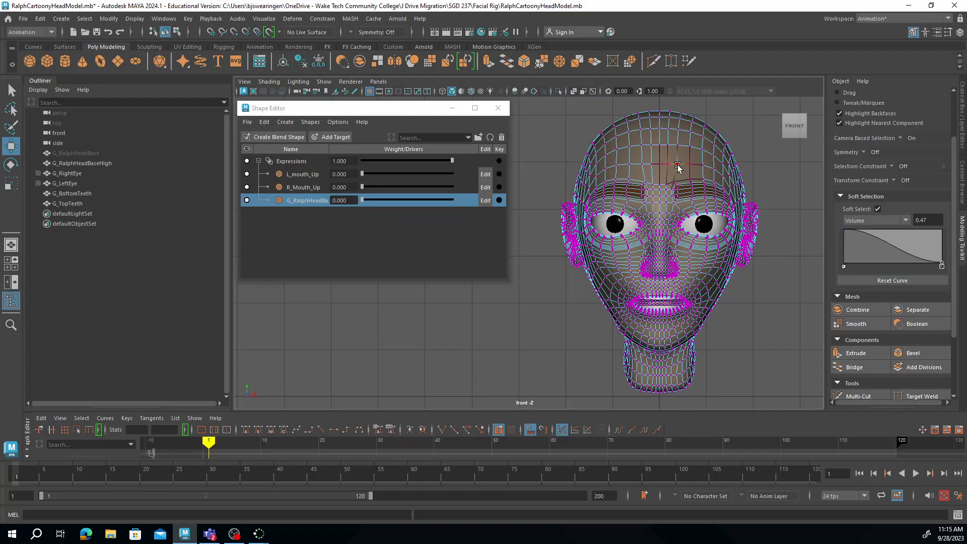
pyautogui.press('b')
pyautogui.moveTo(678, 165)
pyautogui.mouseDown()
pyautogui.moveTo(708, 166)
pyautogui.moveTo(671, 168)
pyautogui.moveTo(715, 167)
pyautogui.moveTo(676, 168)
pyautogui.moveTo(707, 170)
pyautogui.moveTo(681, 169)
pyautogui.moveTo(705, 173)
pyautogui.moveTo(689, 174)
pyautogui.mouseUp()
# Try lowering the character's left mouth corner with soft selection, reduce the radius to 0.50, and undo the move
pyautogui.click(688, 304)
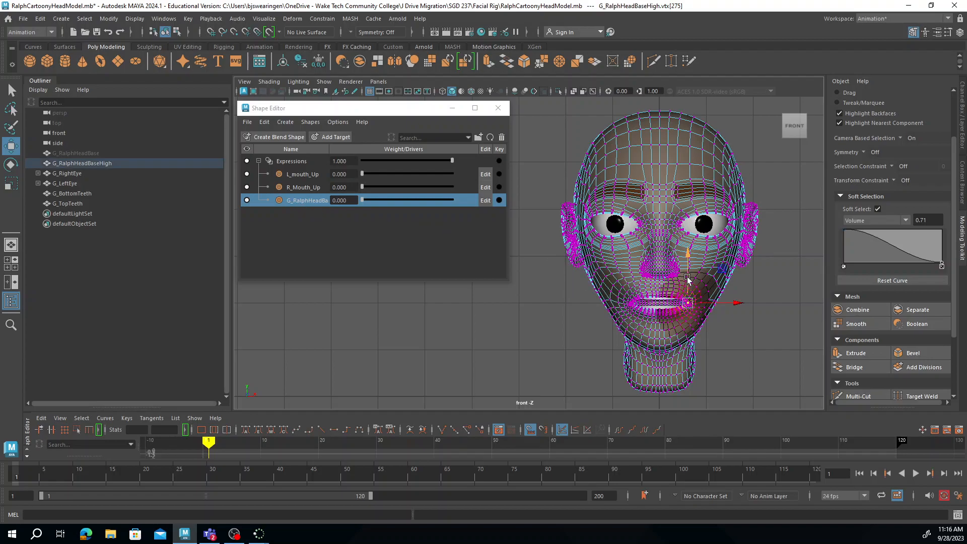
pyautogui.moveTo(688, 282); pyautogui.dragTo(688, 319)
pyautogui.hotkey('ctrl', 'z')
pyautogui.moveTo(688, 305)
pyautogui.mouseDown()
pyautogui.moveTo(743, 303)
pyautogui.moveTo(684, 298)
pyautogui.mouseUp()
pyautogui.hotkey('ctrl', 'z')
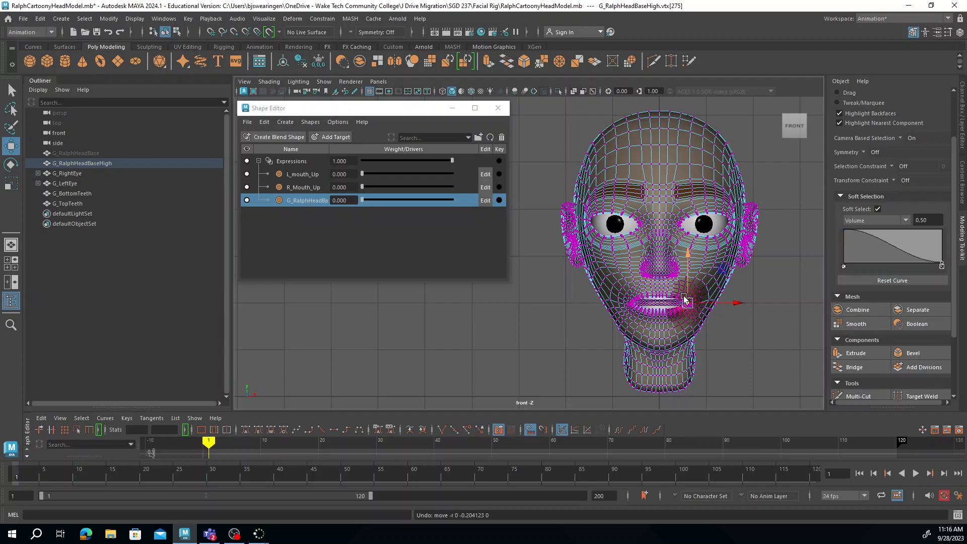
# Enlarge the soft selection radius to 0.76, try lowering the character's left mouth corner, and undo the move
pyautogui.press('b')
pyautogui.moveTo(688, 301); pyautogui.dragTo(698, 301)
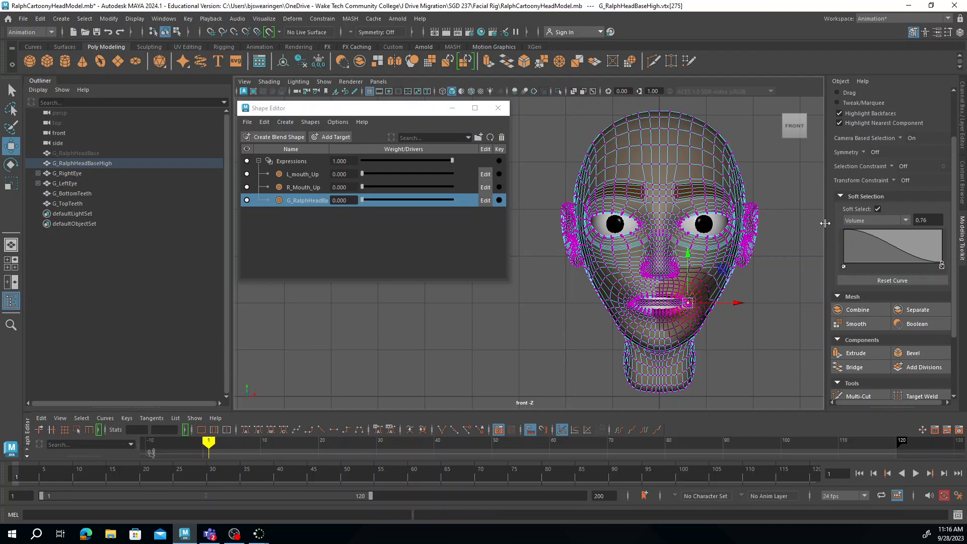
pyautogui.moveTo(687, 277); pyautogui.dragTo(689, 291)
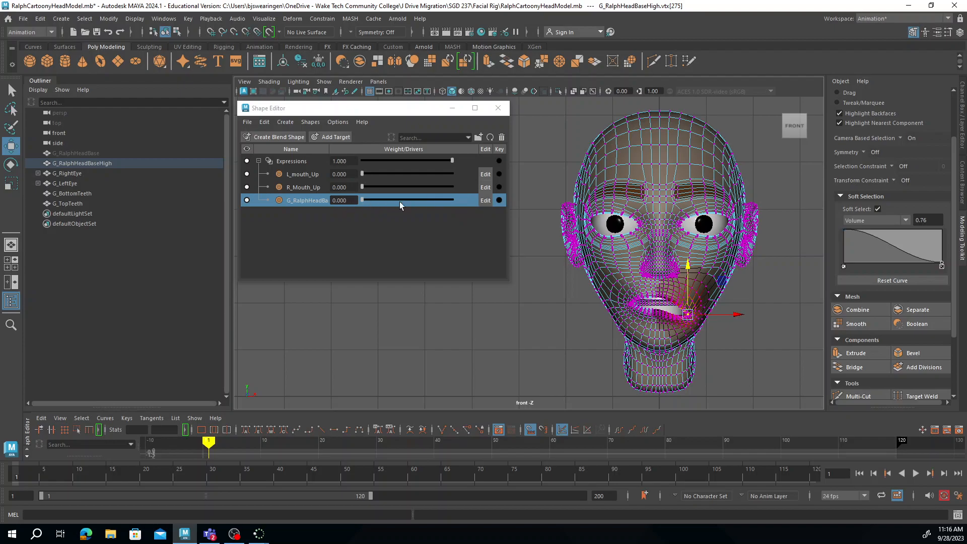
pyautogui.hotkey('ctrl', 'z')
# Leave the third target's weight at 0 with editing off, and rename it R_Mouth_Down
pyautogui.click(485, 200)
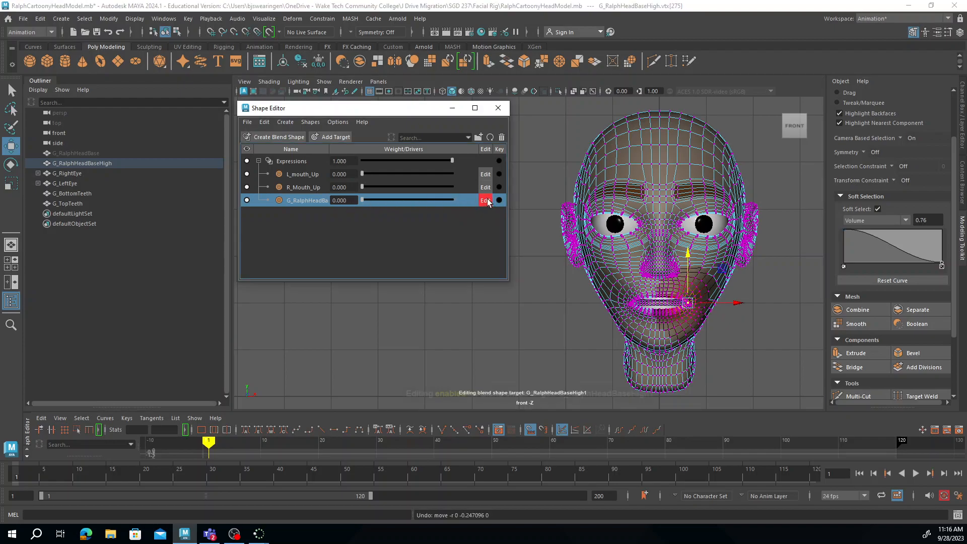
pyautogui.moveTo(380, 199); pyautogui.dragTo(335, 205)
pyautogui.click(485, 201)
pyautogui.doubleClick(301, 200)
pyautogui.write('R_Mouth_Down')
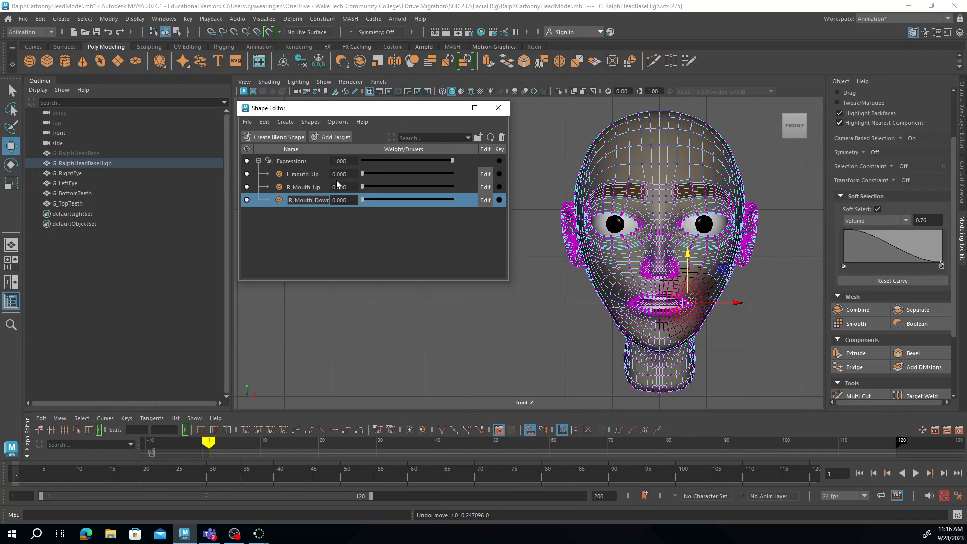
pyautogui.press('Return')
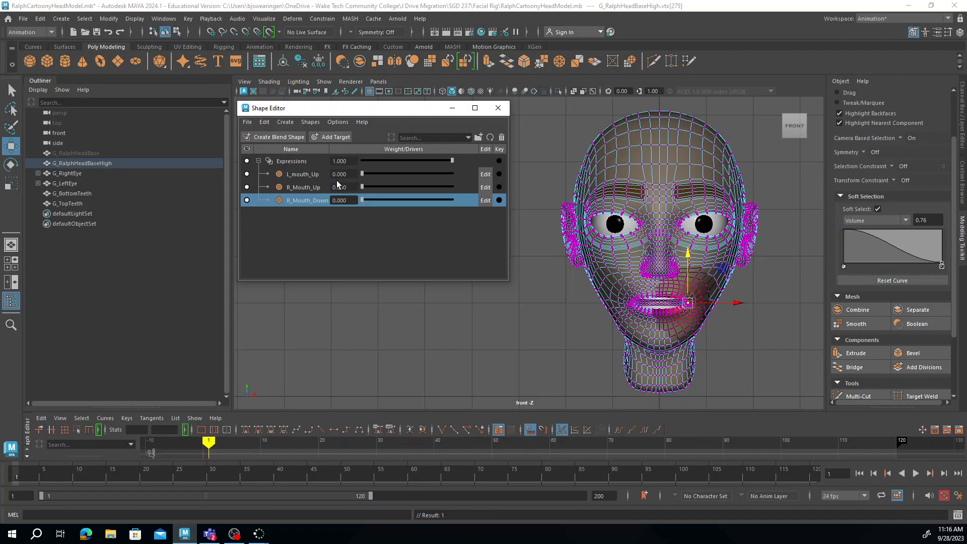
# Add a fourth target to the Expressions blend shape and set the soft selection falloff mode to Surface
pyautogui.click(333, 137)
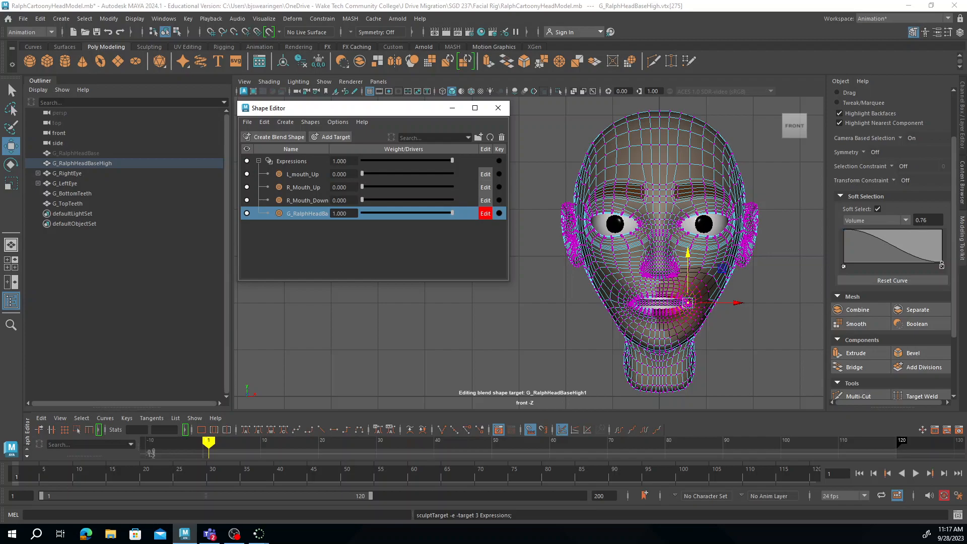
pyautogui.click(905, 219)
pyautogui.click(865, 239)
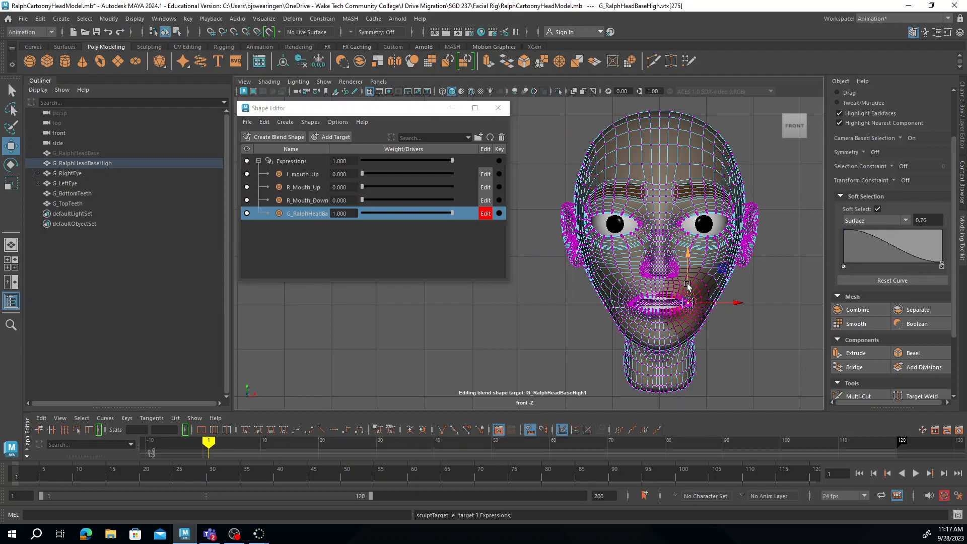
# Set the soft selection radius to 0.78, try lowering the character's left mouth corner with Surface falloff, and undo the move
pyautogui.press('b')
pyautogui.moveTo(696, 296)
pyautogui.mouseDown()
pyautogui.moveTo(719, 293)
pyautogui.moveTo(696, 301)
pyautogui.moveTo(686, 280)
pyautogui.moveTo(688, 296)
pyautogui.mouseUp()
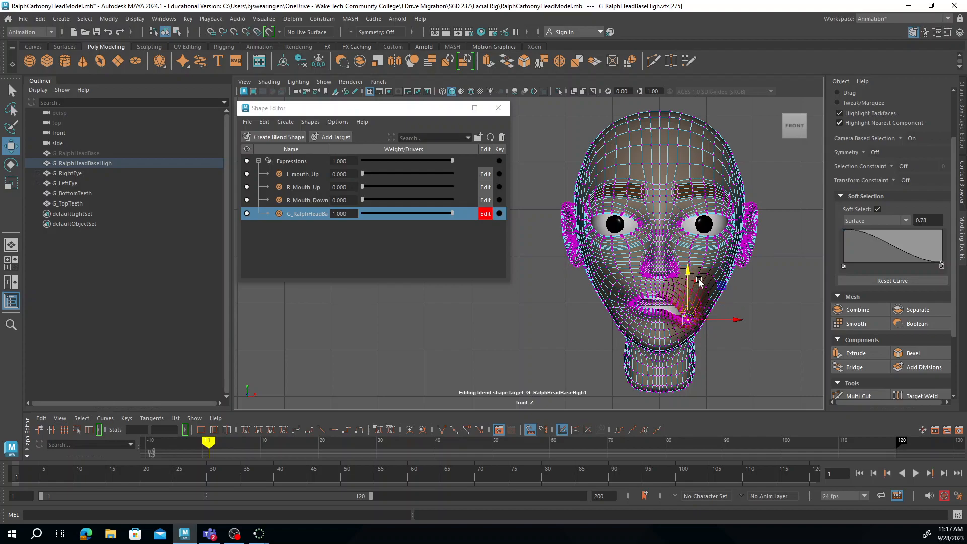
pyautogui.hotkey('ctrl', 'z')
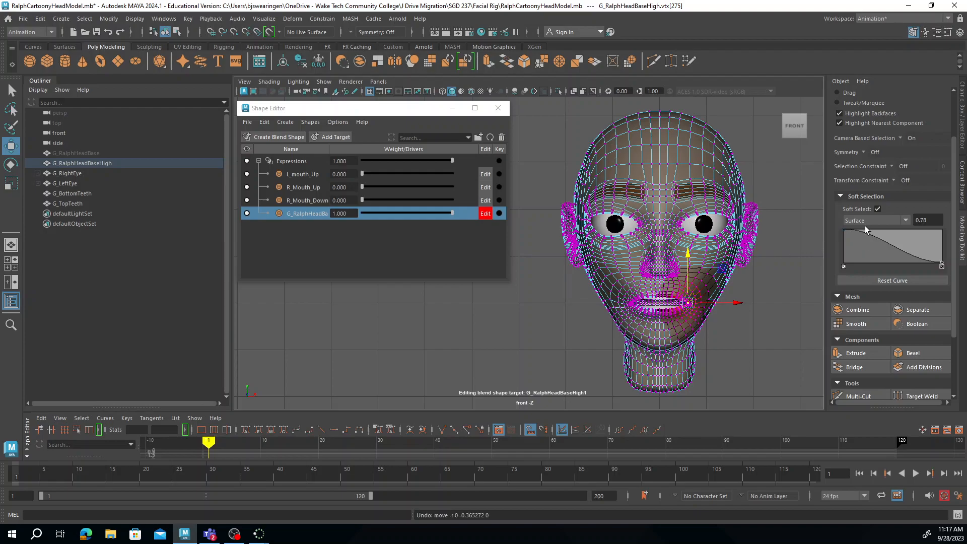
# Try lowering the character's left mouth corner with the soft selection falloff set to Global, and undo the move
pyautogui.click(906, 220)
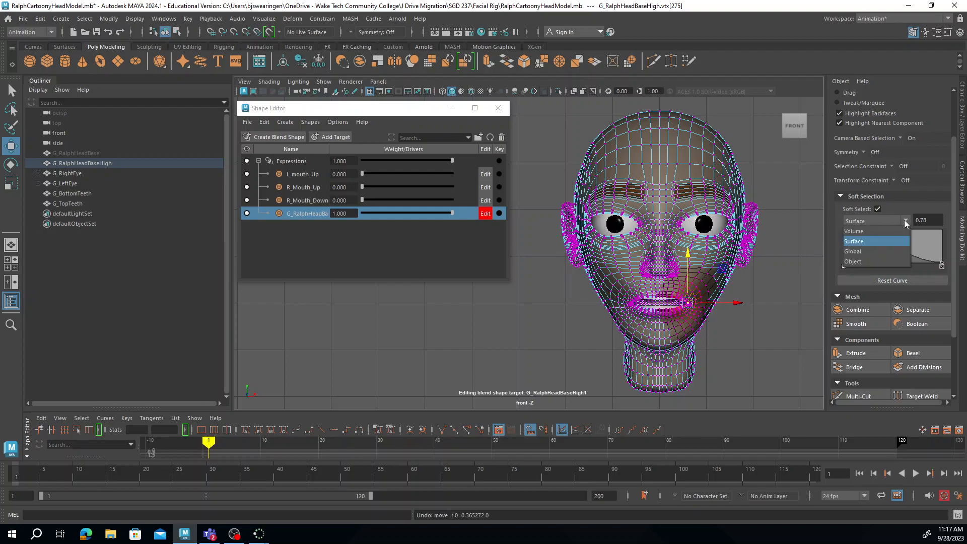
pyautogui.click(859, 253)
pyautogui.moveTo(687, 273); pyautogui.dragTo(703, 288)
pyautogui.hotkey('ctrl', 'z')
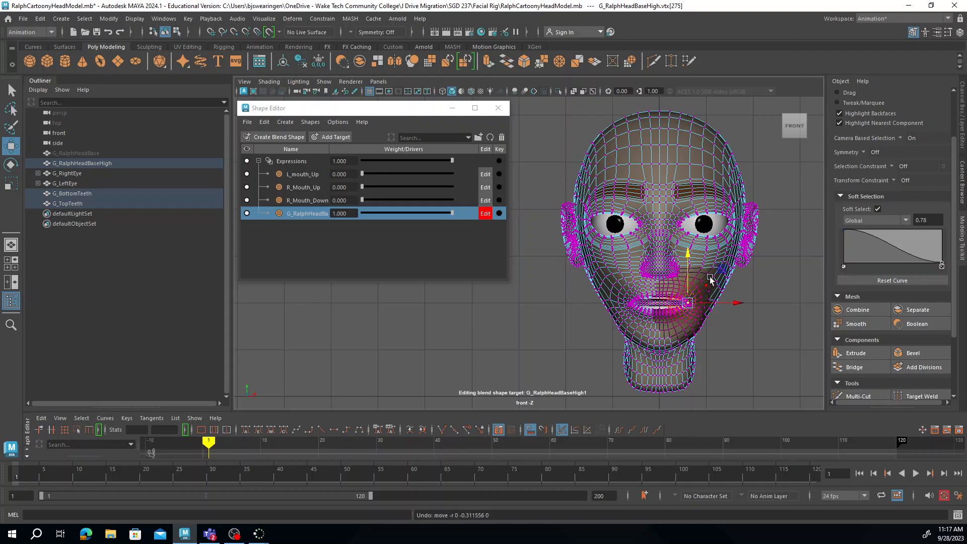
# Try moving the character's left mouth corner with the soft selection falloff set to Object, and undo the move
pyautogui.click(884, 220)
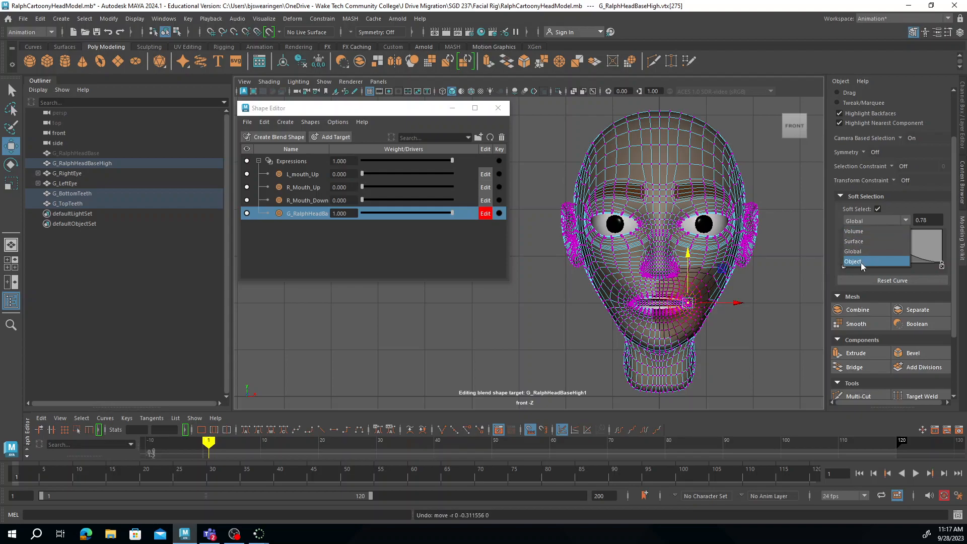
pyautogui.click(860, 262)
pyautogui.moveTo(689, 264); pyautogui.dragTo(696, 281)
pyautogui.moveTo(695, 291); pyautogui.dragTo(709, 322)
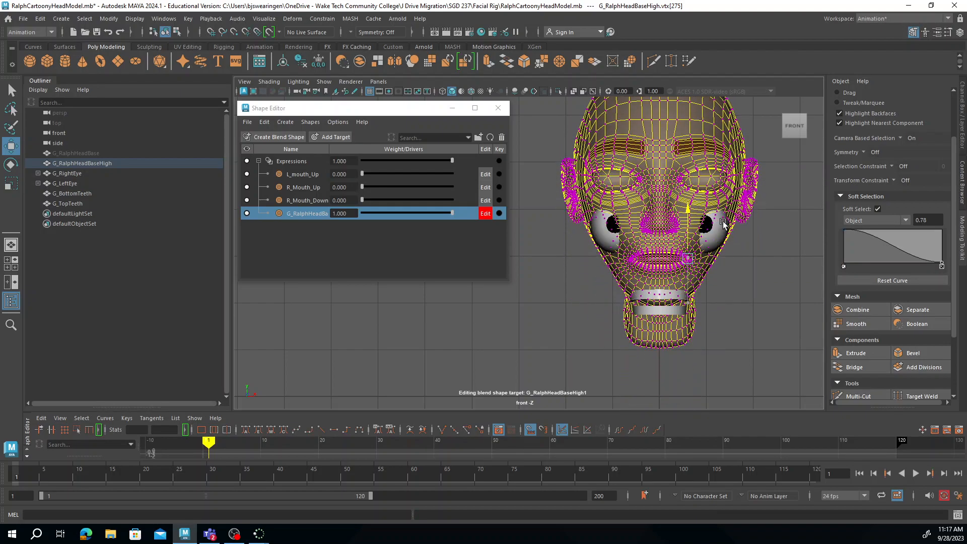
pyautogui.hotkey('ctrl', 'z')
# Return the soft selection falloff to Surface and lower the character's left mouth corner in the fourth target
pyautogui.click(871, 221)
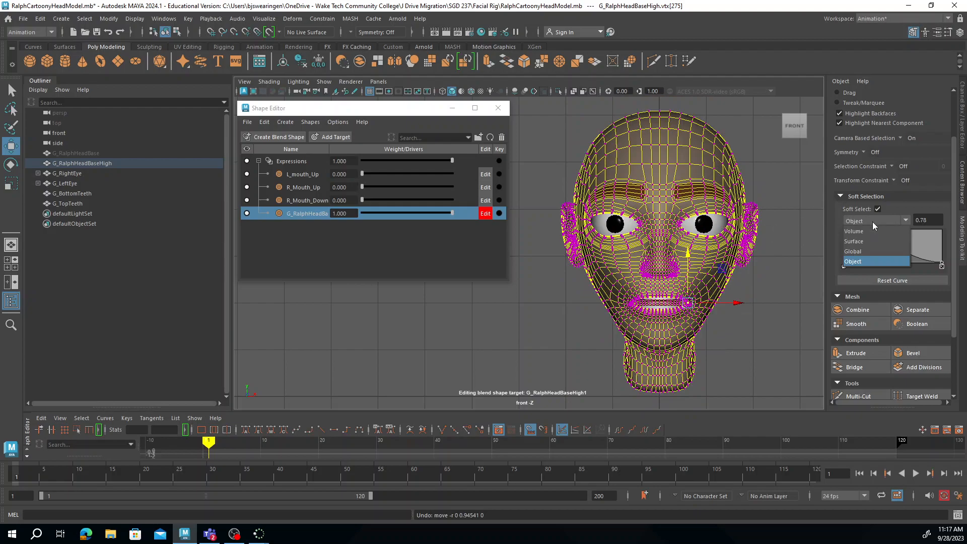
pyautogui.click(866, 240)
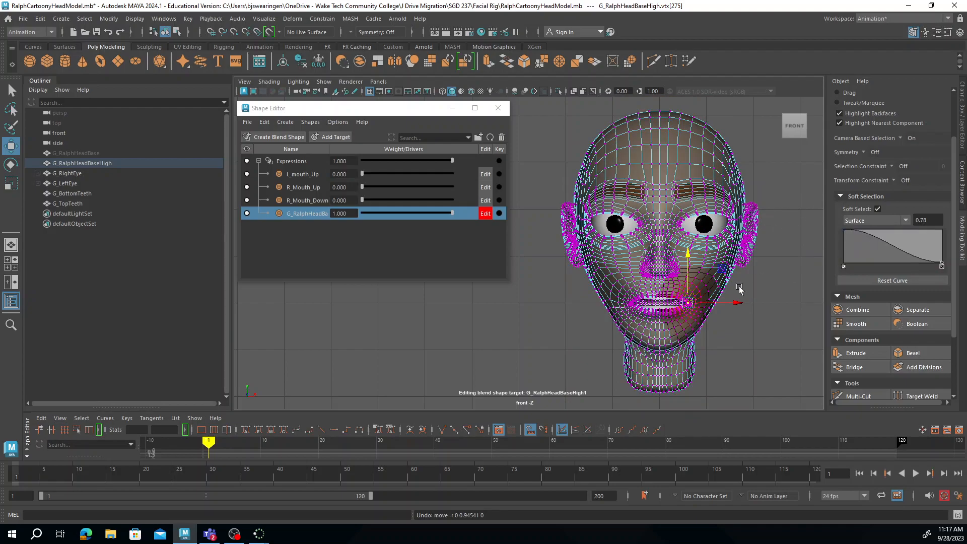
pyautogui.moveTo(689, 271); pyautogui.dragTo(693, 285)
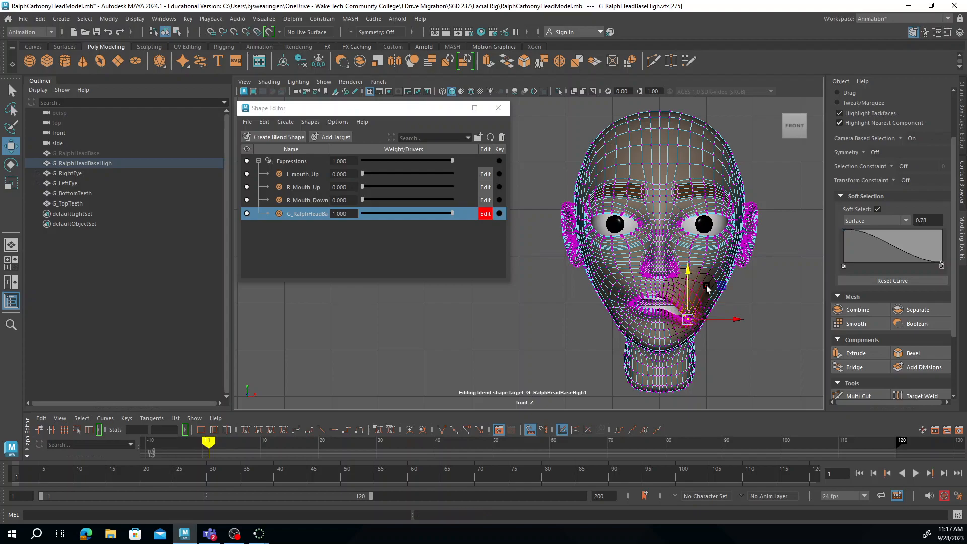
# Turn off editing for the fourth target, set its weight to 0, and rename it L_Mouth_Down
pyautogui.click(487, 213)
pyautogui.moveTo(451, 215); pyautogui.dragTo(318, 216)
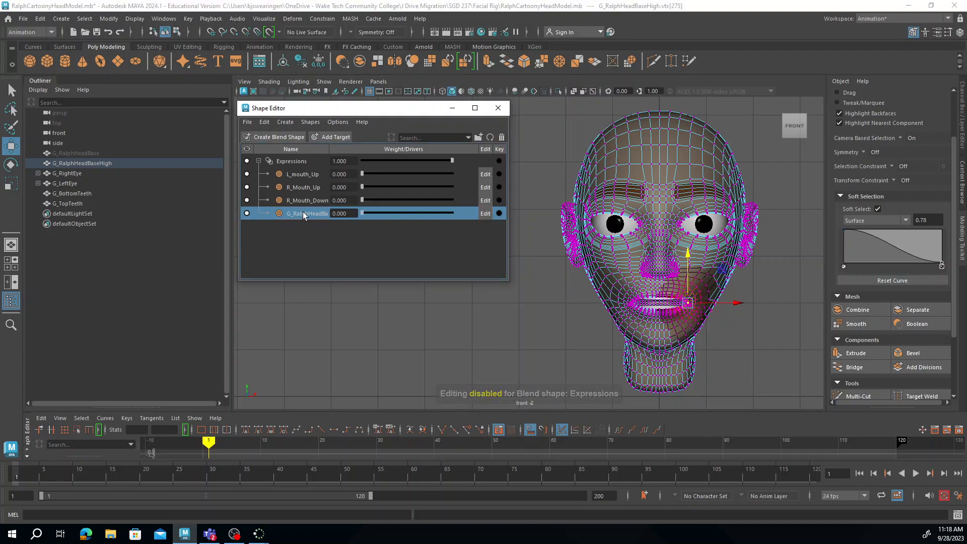
pyautogui.doubleClick(305, 214)
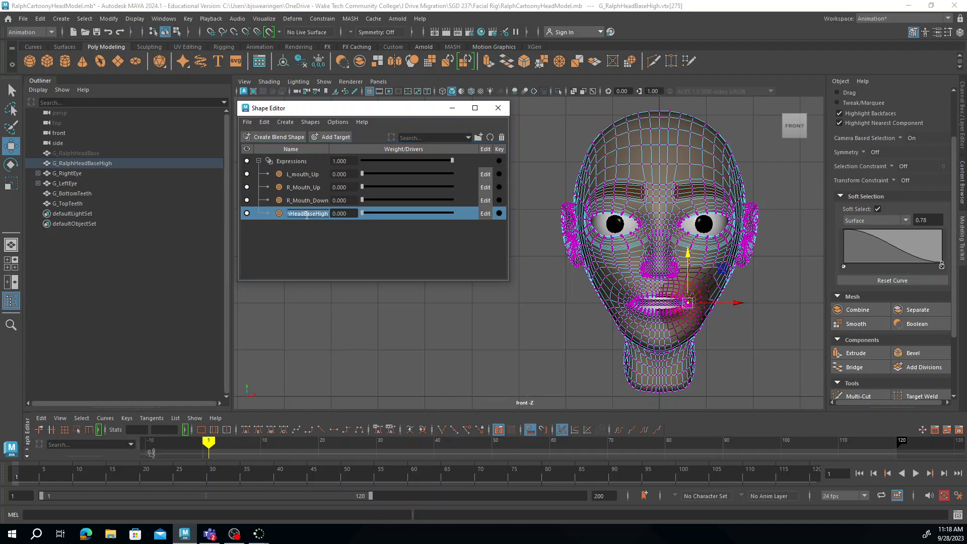
pyautogui.write('L_Mouth_Down')
pyautogui.press('Return')
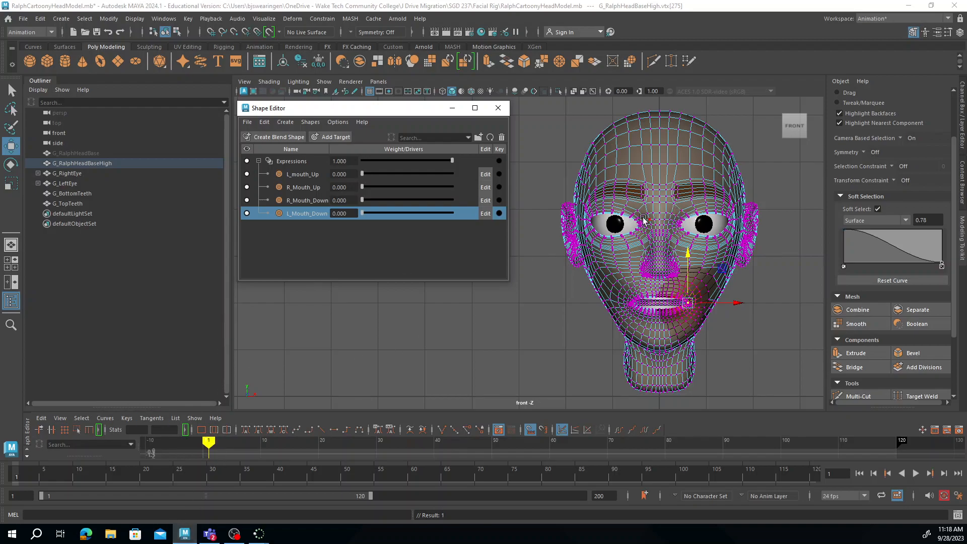
# Switch to Teams, view Facial-Blendshapes-Example.PNG and Ralph Head Hierarchy.png in the Expressions folder, and return to Maya
pyautogui.click(209, 533)
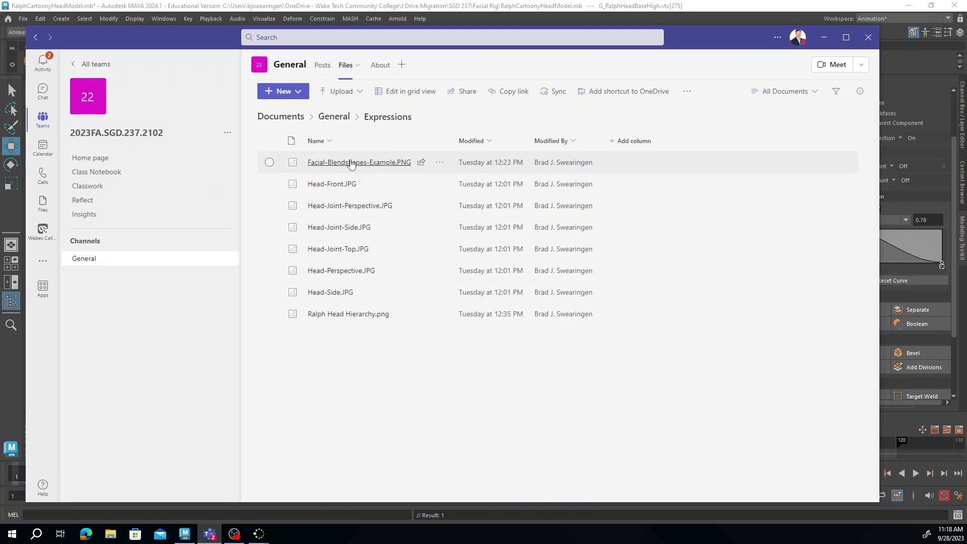
pyautogui.click(354, 163)
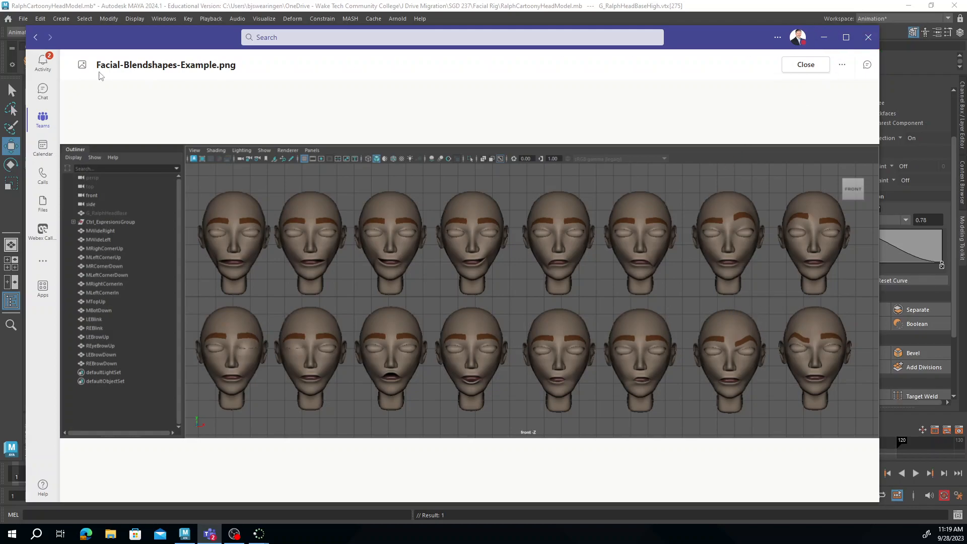
pyautogui.click(808, 66)
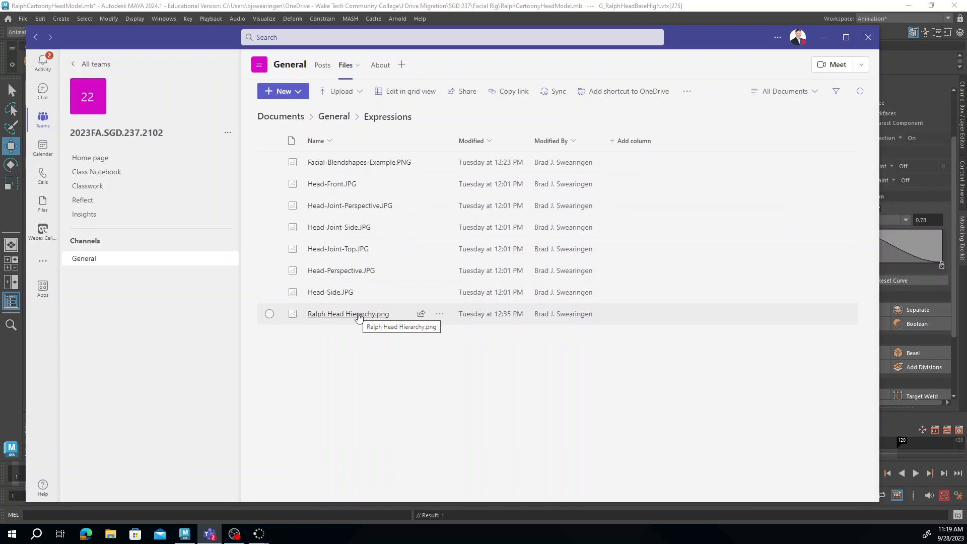
pyautogui.click(358, 314)
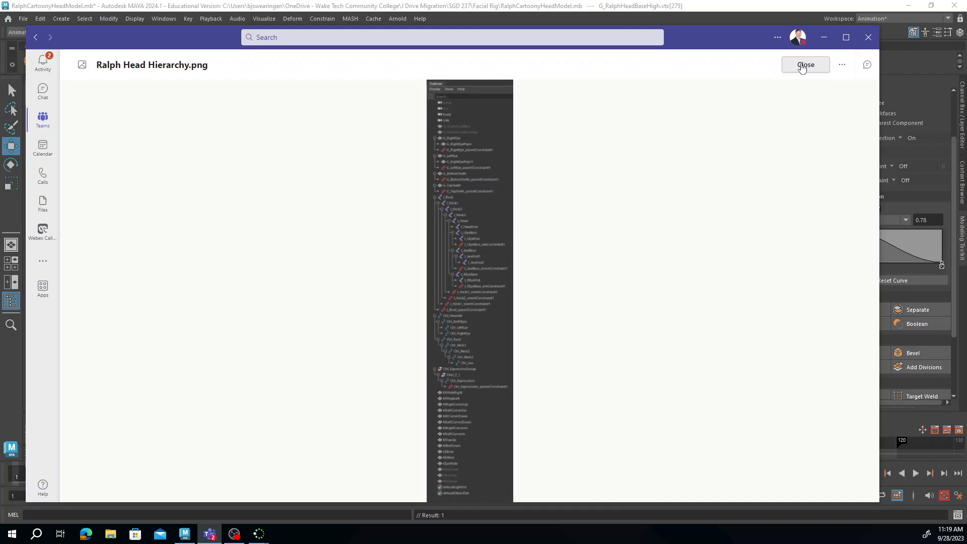
pyautogui.click(804, 65)
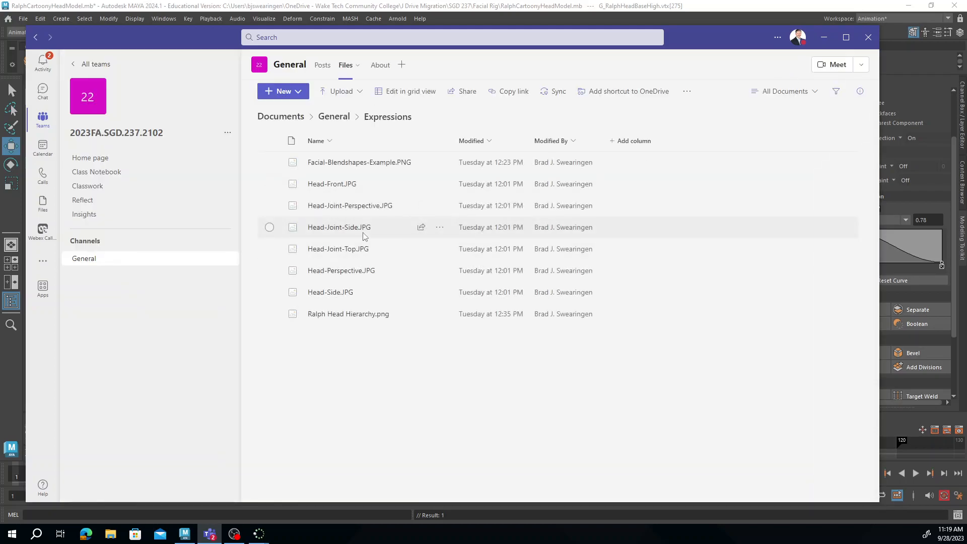
pyautogui.click(824, 37)
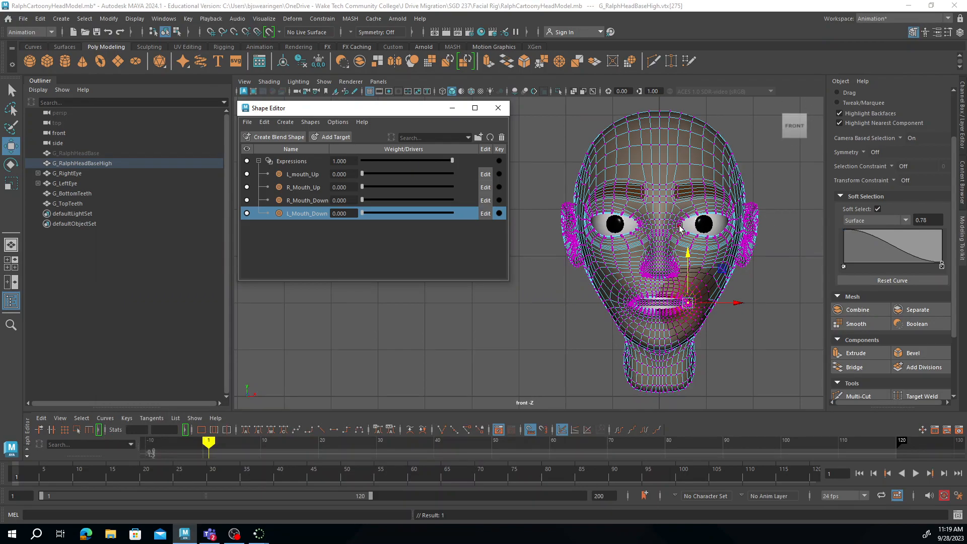
# Add a fifth target and, with soft selection, scale the vertices between the eyes and eyebrows inward to draw the eyebrows together
pyautogui.click(660, 191)
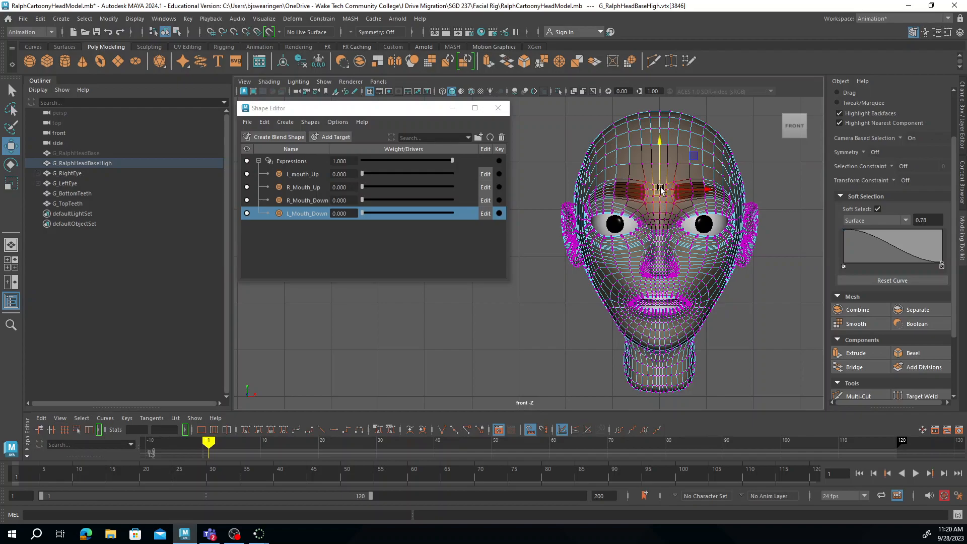
pyautogui.click(332, 137)
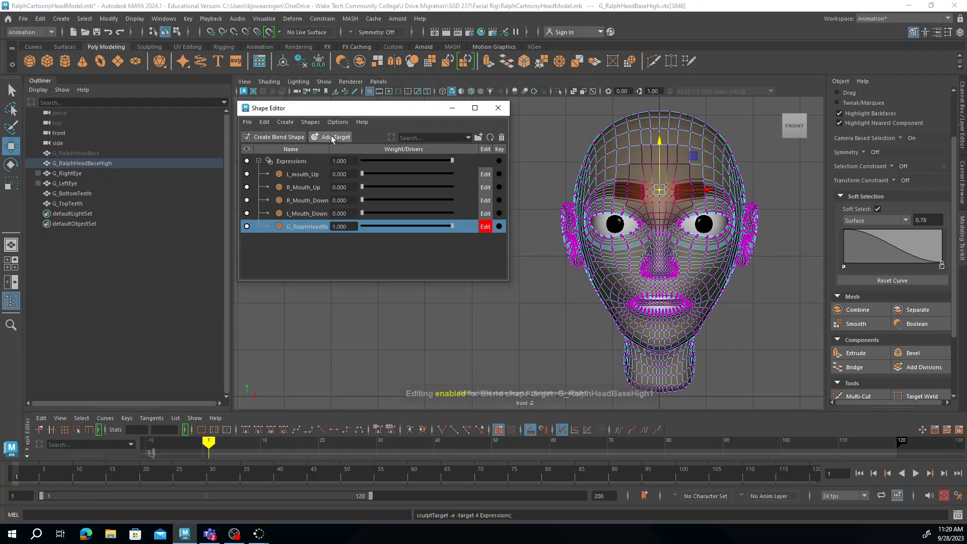
pyautogui.press('r')
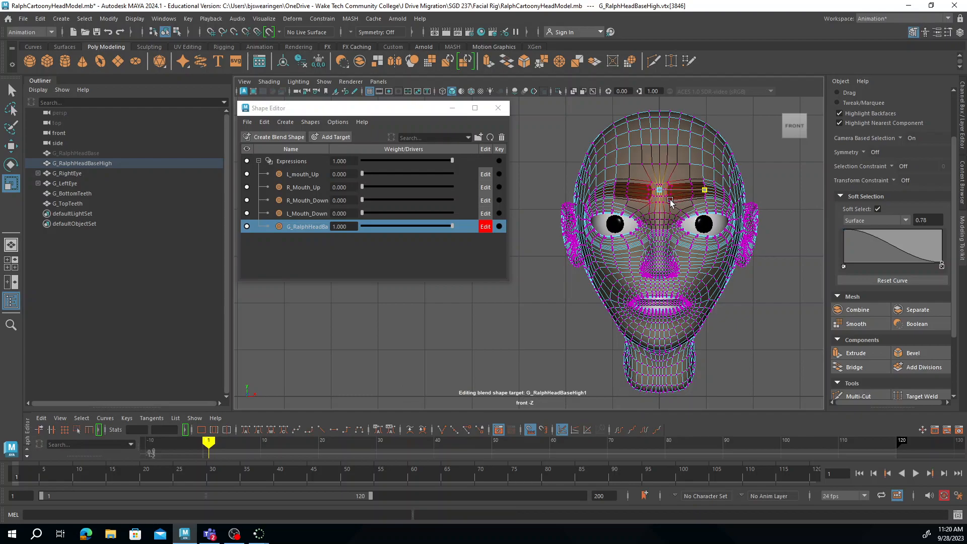
pyautogui.click(660, 214)
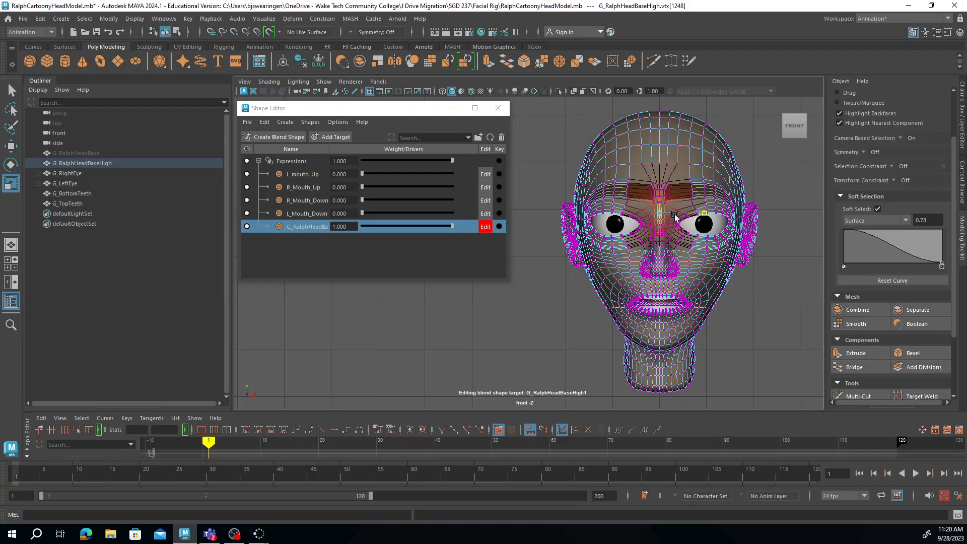
pyautogui.moveTo(449, 225); pyautogui.dragTo(504, 233)
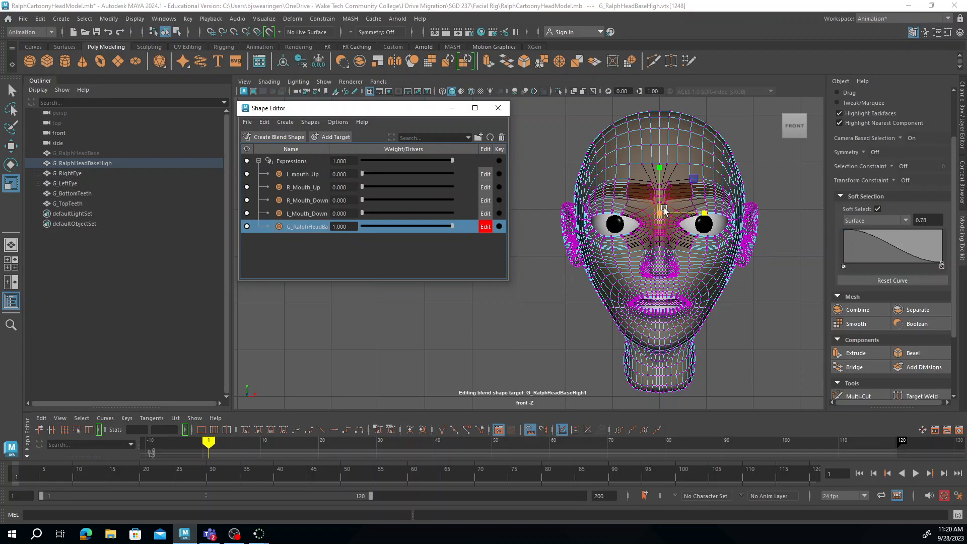
# Turn off editing for the fifth target, rename it Angry_eyebrows, and test its weight across the range, leaving it at 0
pyautogui.click(486, 228)
pyautogui.moveTo(452, 226); pyautogui.dragTo(337, 235)
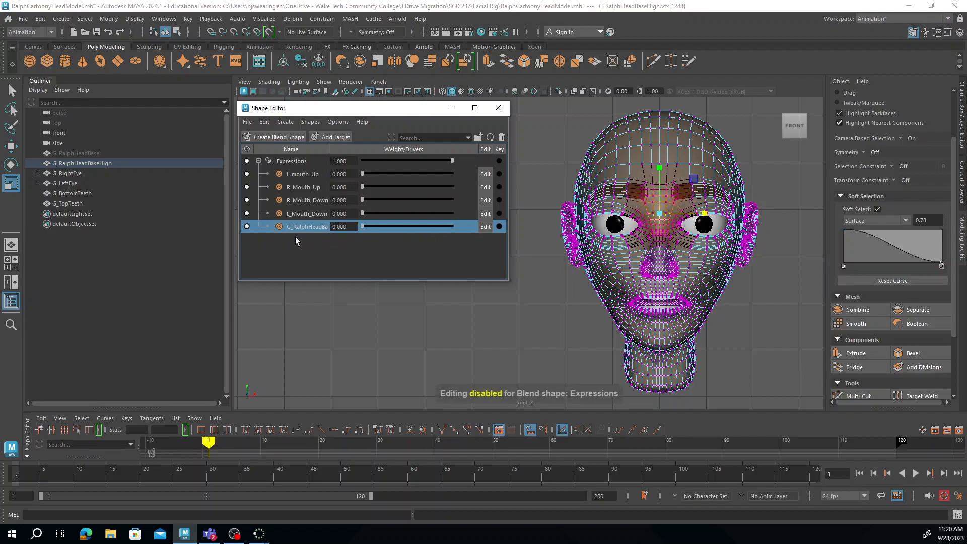
pyautogui.doubleClick(304, 227)
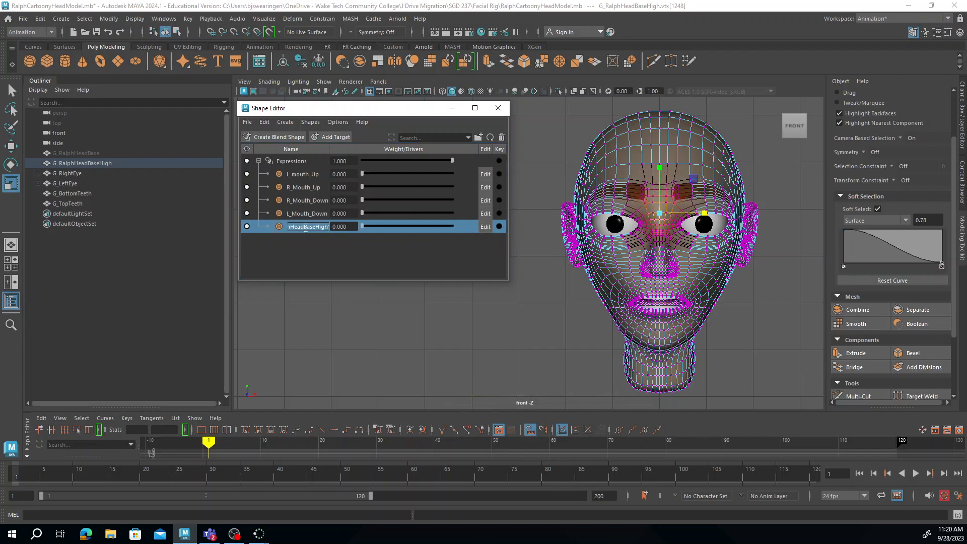
pyautogui.write('Eyebrow')
pyautogui.press('BackSpace')
pyautogui.press('BackSpace')
pyautogui.press('BackSpace')
pyautogui.press('BackSpace')
pyautogui.press('BackSpace')
pyautogui.press('BackSpace')
pyautogui.press('BackSpace')
pyautogui.write('Angry_eyebrows')
pyautogui.press('Return')
pyautogui.moveTo(386, 227); pyautogui.dragTo(501, 226)
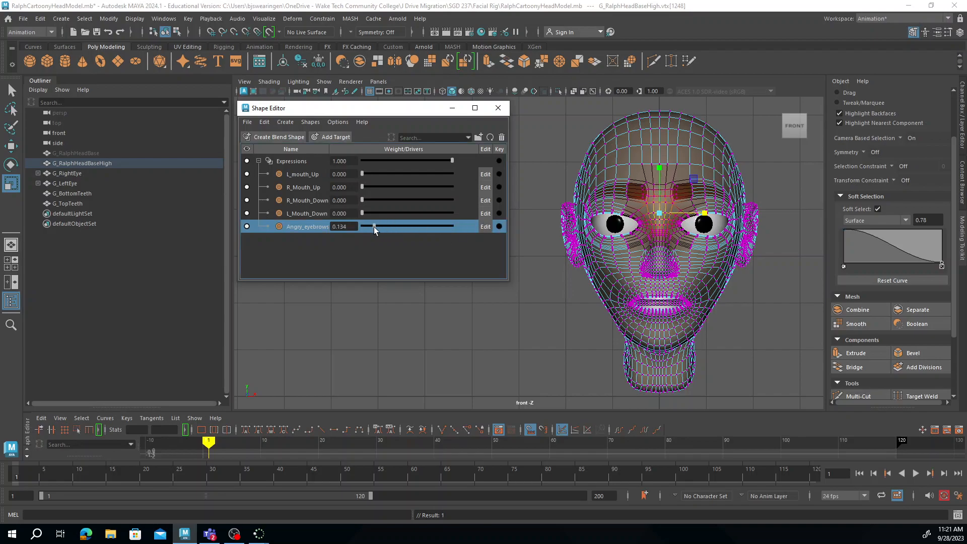
pyautogui.moveTo(451, 226); pyautogui.dragTo(341, 241)
# Select the top vertex of the character's left ear, try moving it up and outward without a new target, and undo the moves
pyautogui.click(754, 207)
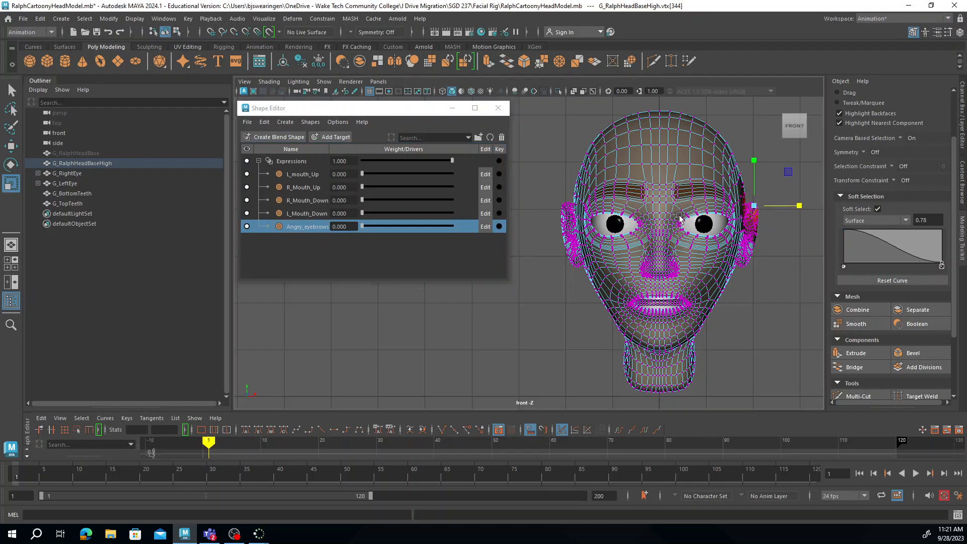
pyautogui.press('w')
pyautogui.moveTo(756, 177)
pyautogui.mouseDown()
pyautogui.moveTo(756, 162)
pyautogui.moveTo(765, 179)
pyautogui.mouseUp()
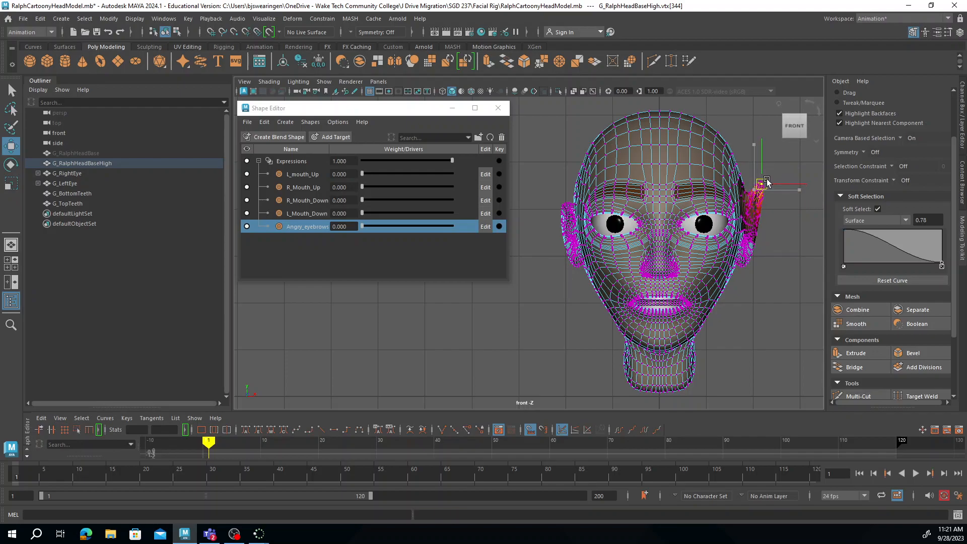
pyautogui.hotkey('ctrl', 'z')
pyautogui.hotkey('ctrl', 'z')
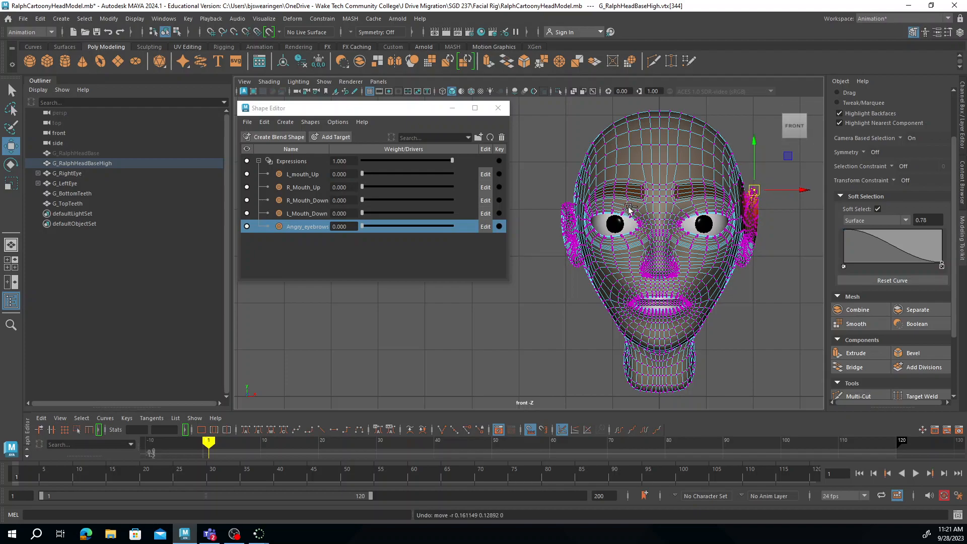
# Add a sixth target and pull the top vertex of each ear up and outward into a point
pyautogui.click(332, 137)
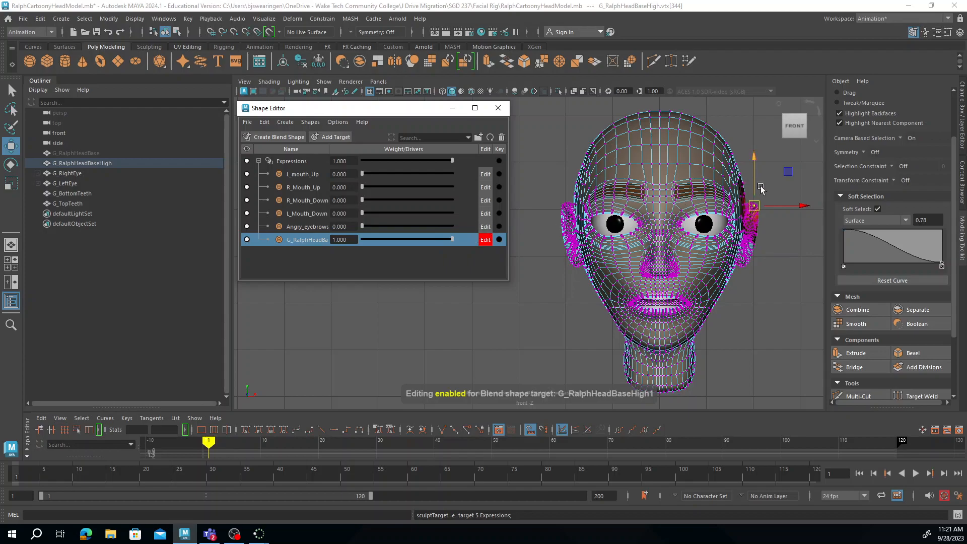
pyautogui.moveTo(754, 205); pyautogui.dragTo(765, 187)
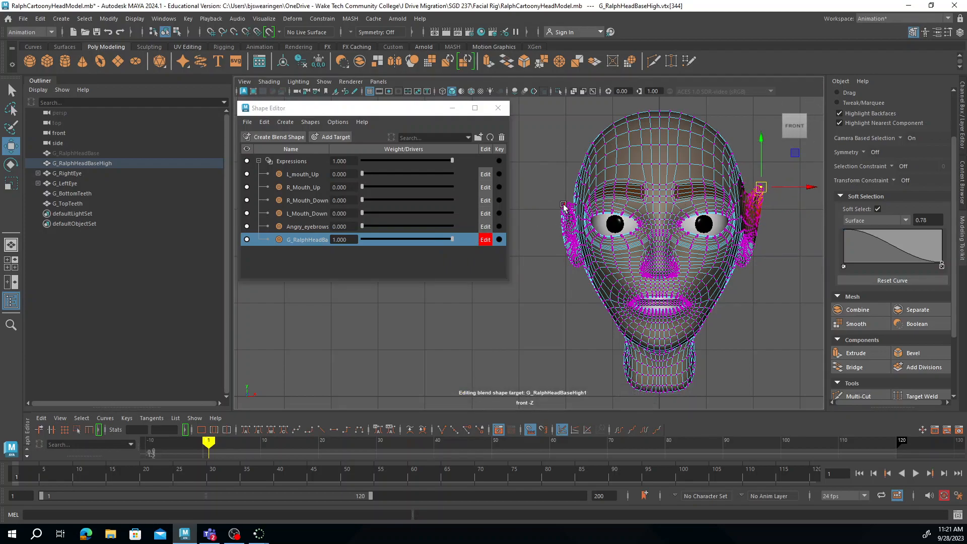
pyautogui.click(564, 205)
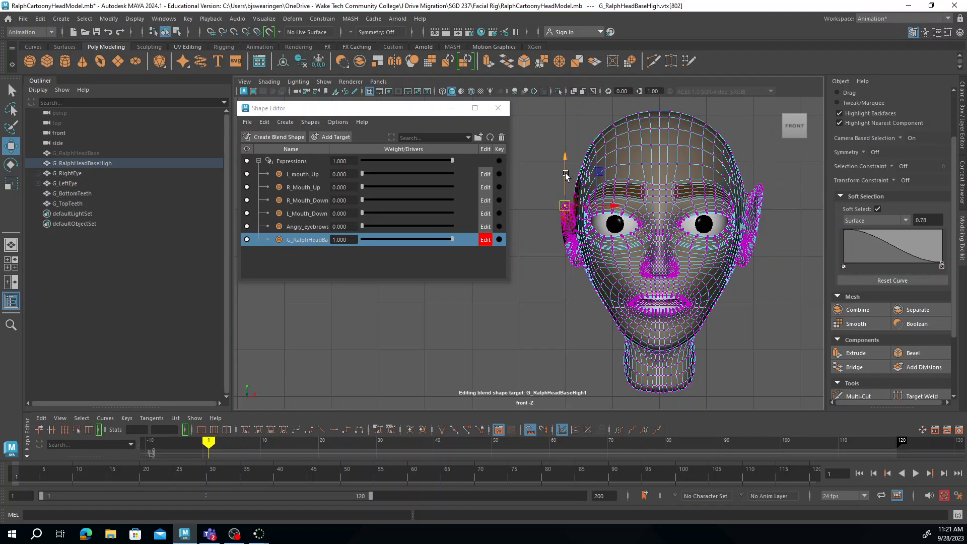
pyautogui.moveTo(570, 202); pyautogui.dragTo(558, 181)
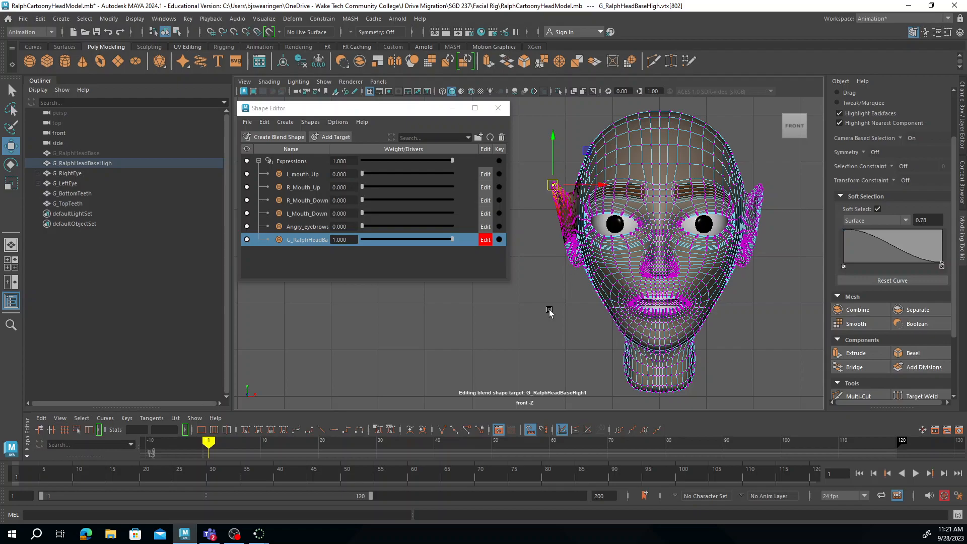
# Pull the tip of the character's right ear further up and backward in the perspective view
pyautogui.press('space')
pyautogui.press('space')
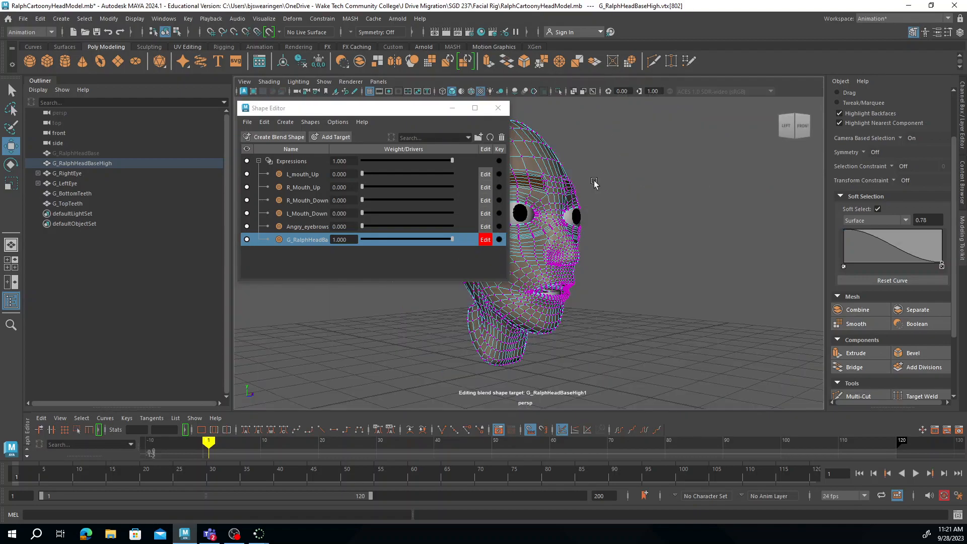
pyautogui.keyDown('alt'); pyautogui.moveTo(573, 229); pyautogui.dragTo(701, 277, button='middle'); pyautogui.keyUp('alt')
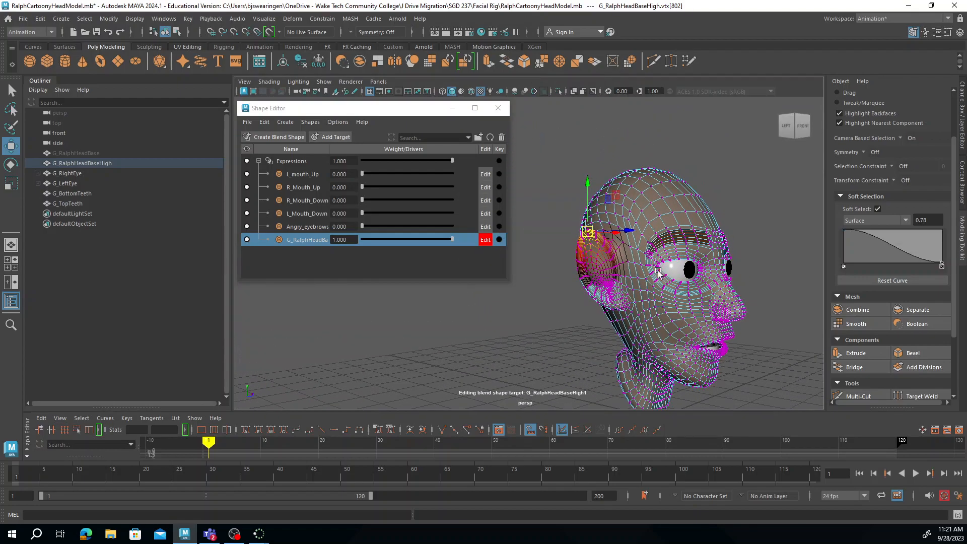
pyautogui.scroll(2, 605, 264)
pyautogui.scroll(2, 605, 264)
pyautogui.keyDown('alt'); pyautogui.moveTo(637, 257); pyautogui.dragTo(585, 244, button='middle'); pyautogui.keyUp('alt')
pyautogui.keyDown('alt'); pyautogui.moveTo(585, 244); pyautogui.dragTo(638, 250); pyautogui.keyUp('alt')
pyautogui.moveTo(613, 204); pyautogui.dragTo(592, 191)
# Select the top vertex of the character's left ear and pull it up and backward in the perspective view
pyautogui.keyDown('alt'); pyautogui.moveTo(754, 238); pyautogui.dragTo(690, 222); pyautogui.keyUp('alt')
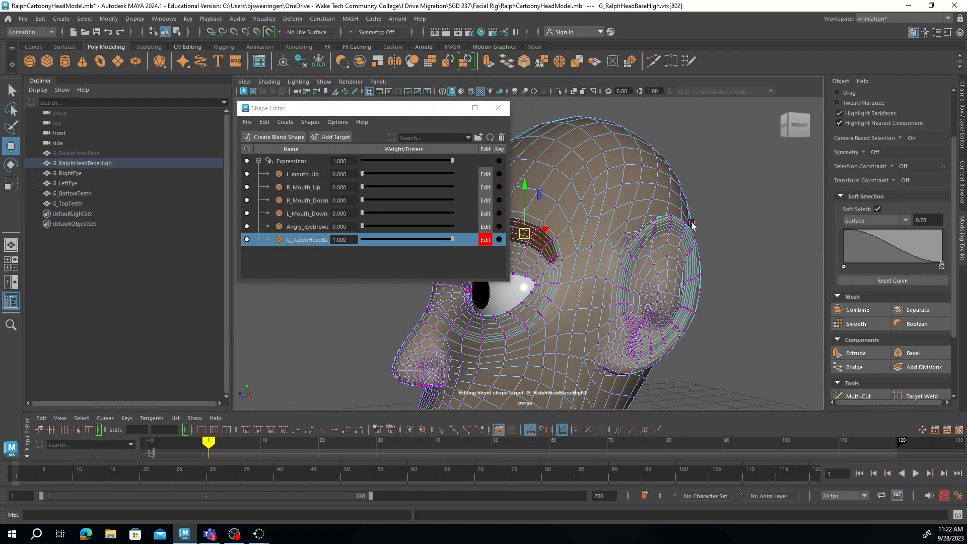
pyautogui.click(670, 222)
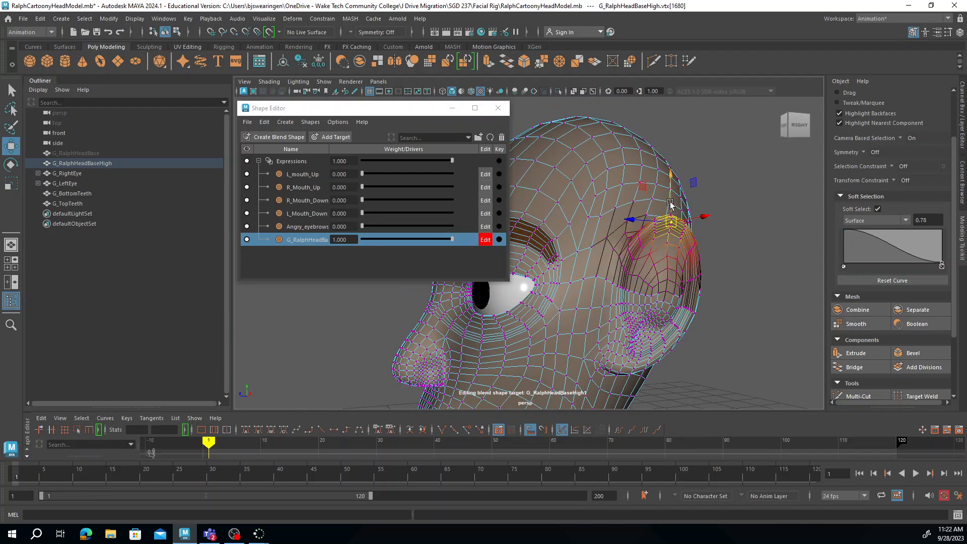
pyautogui.moveTo(673, 220); pyautogui.dragTo(688, 206)
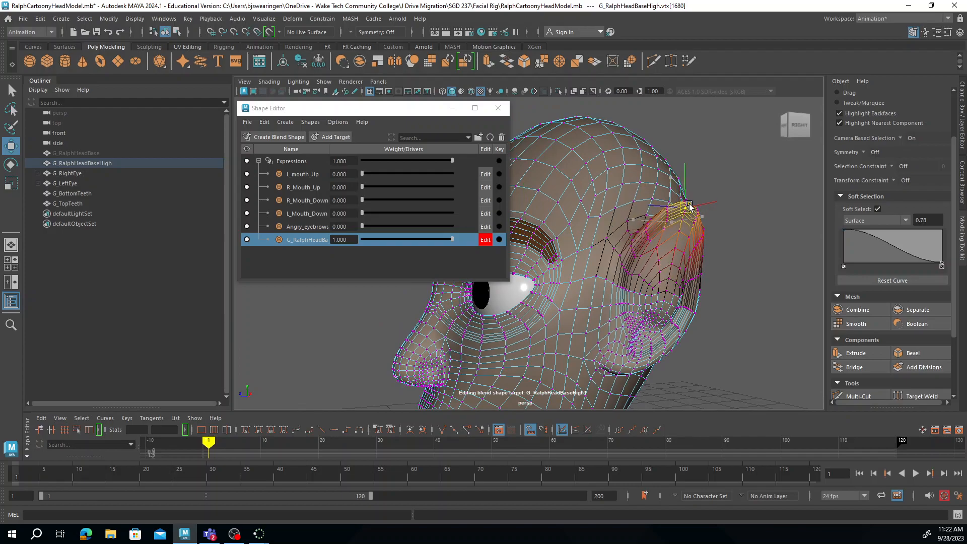